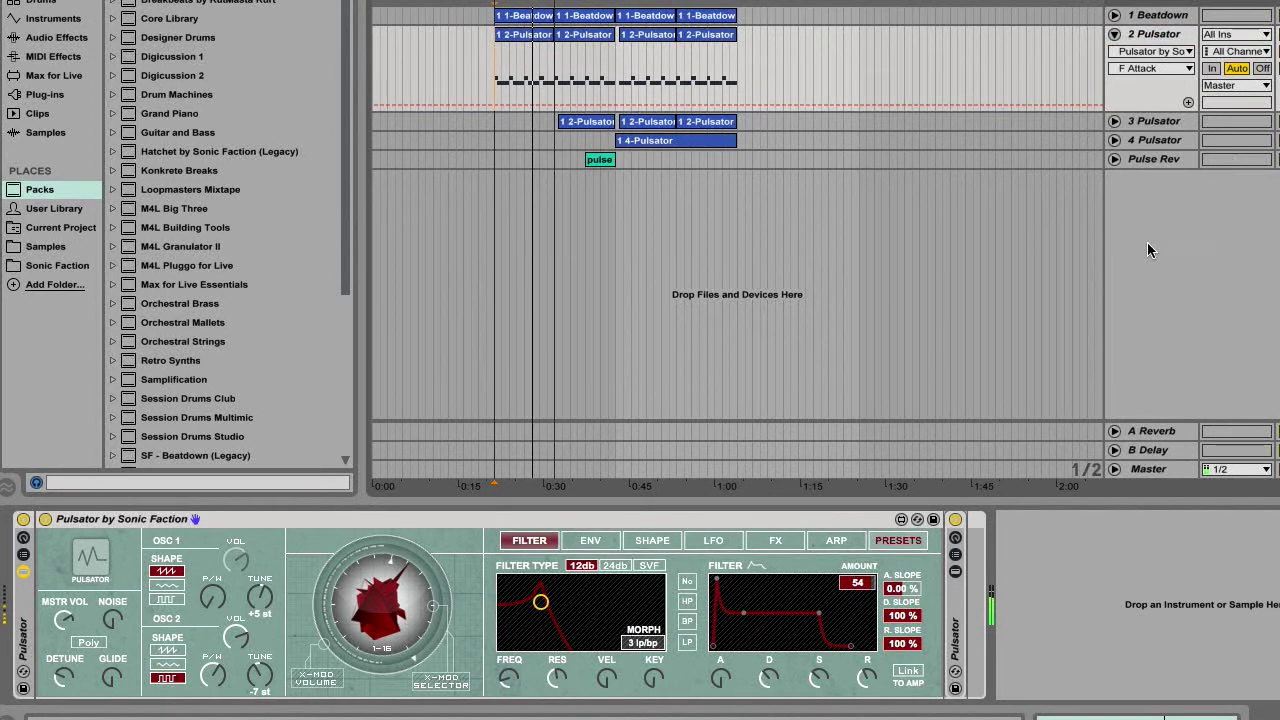
Step: Load the Initial factory preset in the Pulsator instrument on track 2
click(898, 540)
click(555, 616)
key(Escape)
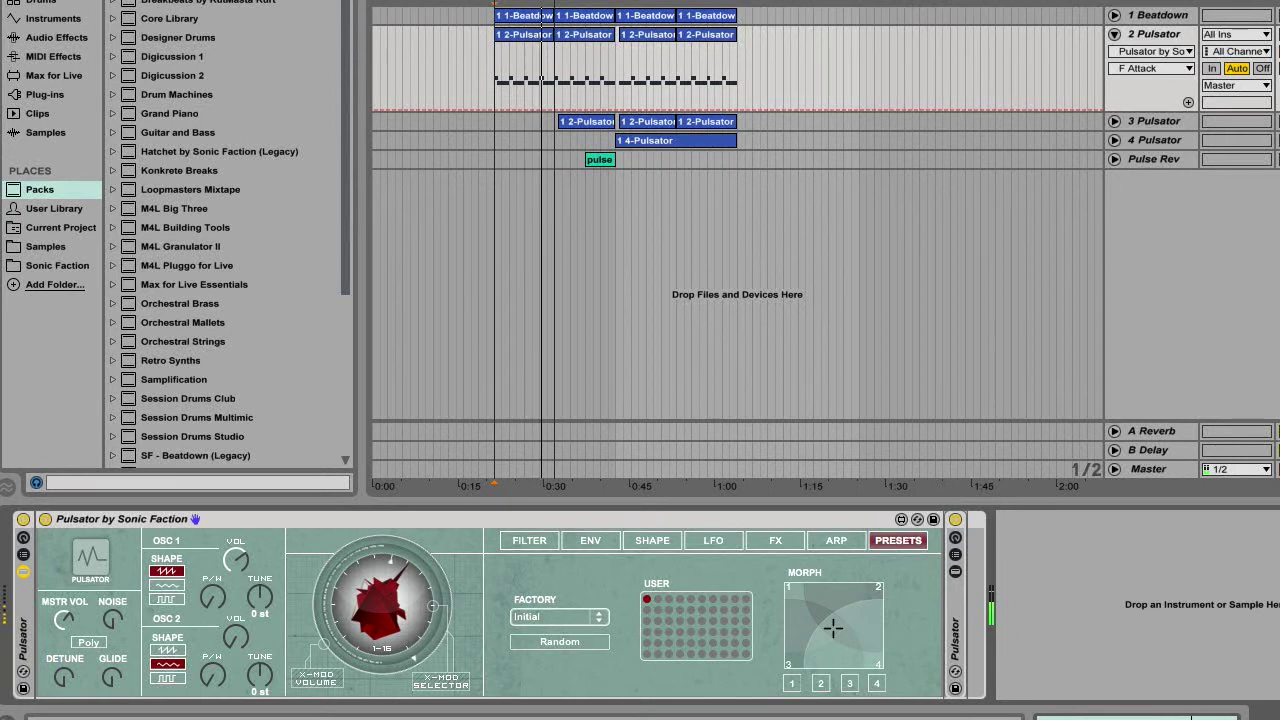
Step: Tune oscillator 1 to +5 st, and set oscillator 2 to a square wave at -7 st with adjusted pulse width and volume
drag(259, 597, 259, 570)
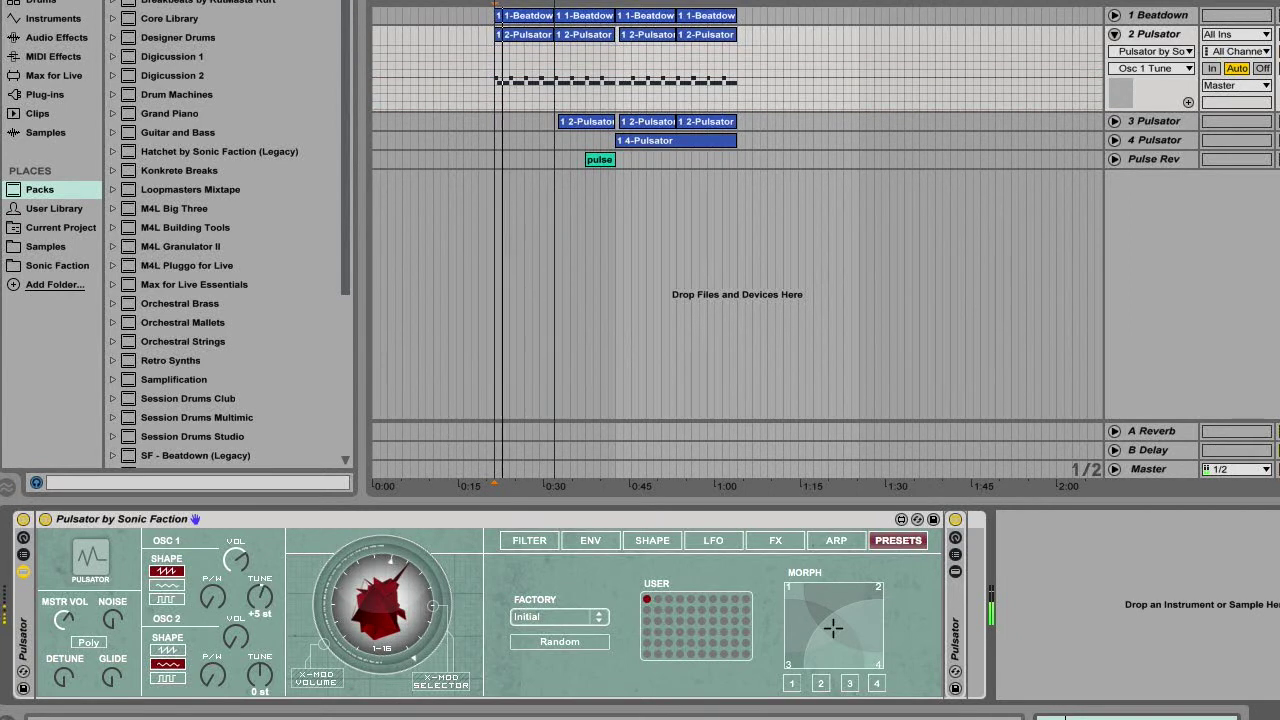
drag(233, 635, 231, 651)
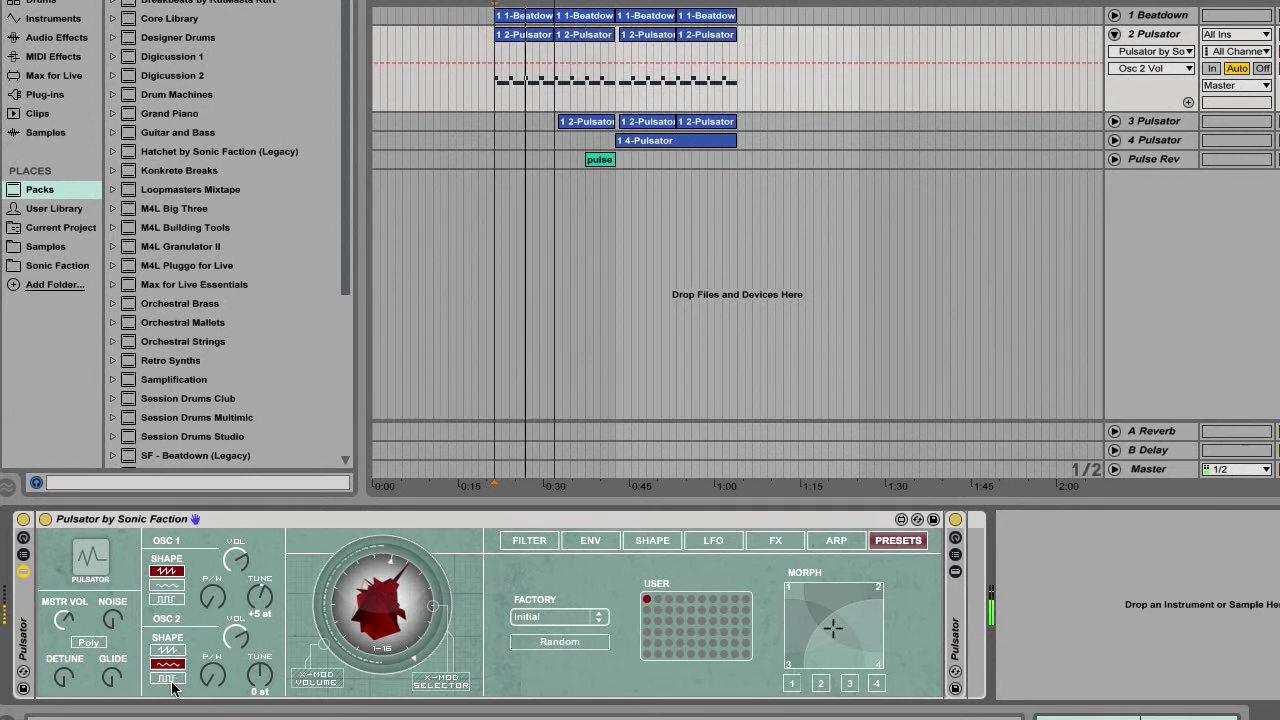
click(167, 678)
drag(212, 676, 250, 701)
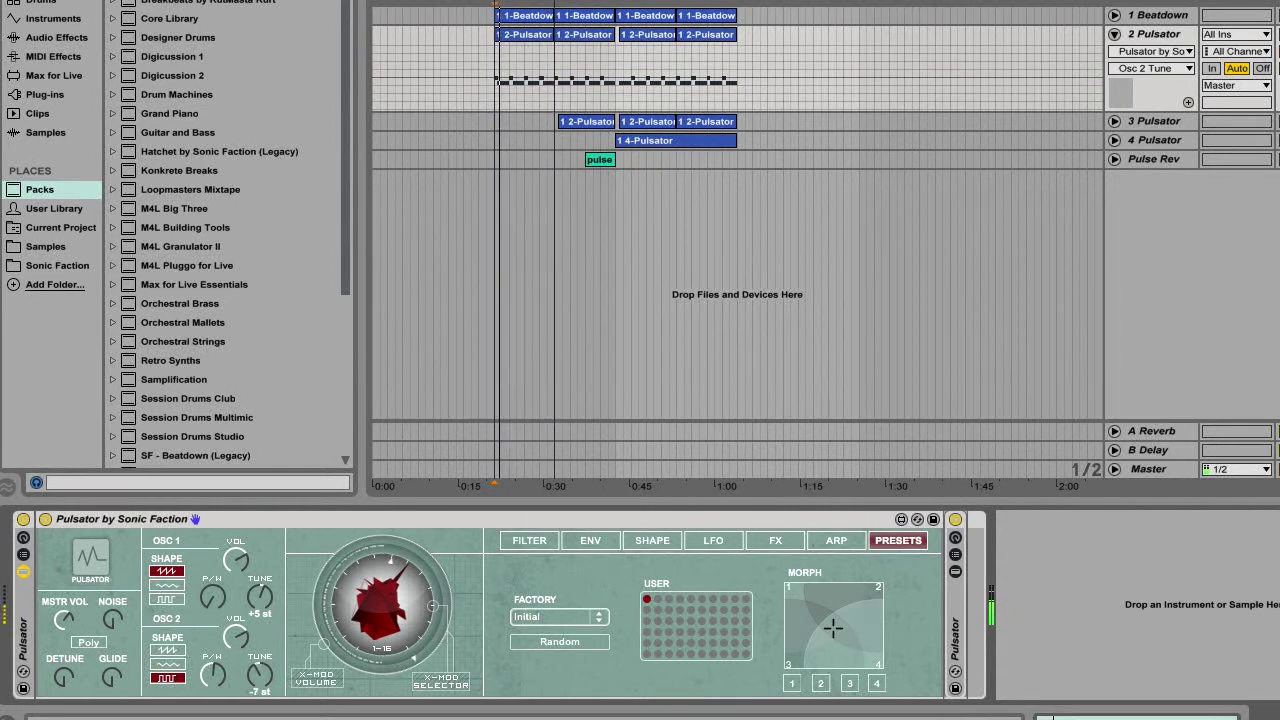
drag(230, 642, 230, 627)
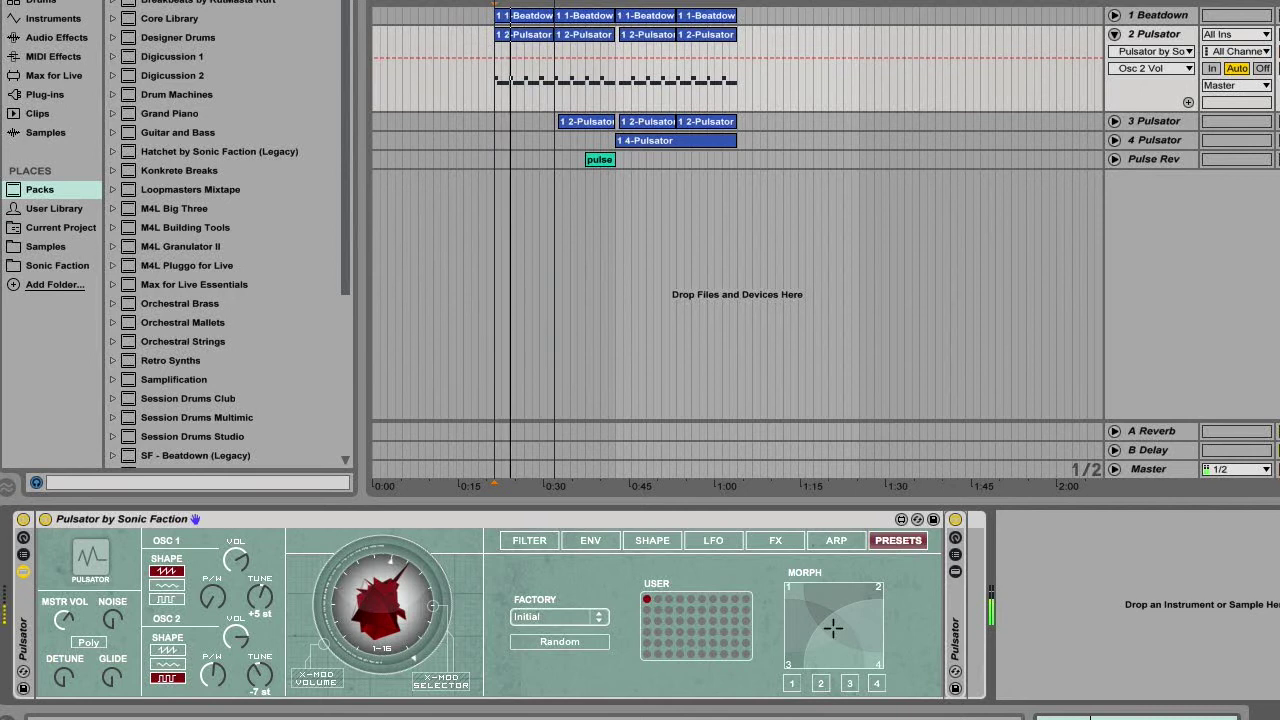
Step: Lower the amp envelope's sustain slightly and bring the 12db filter's cutoff down low with added resonance
click(577, 542)
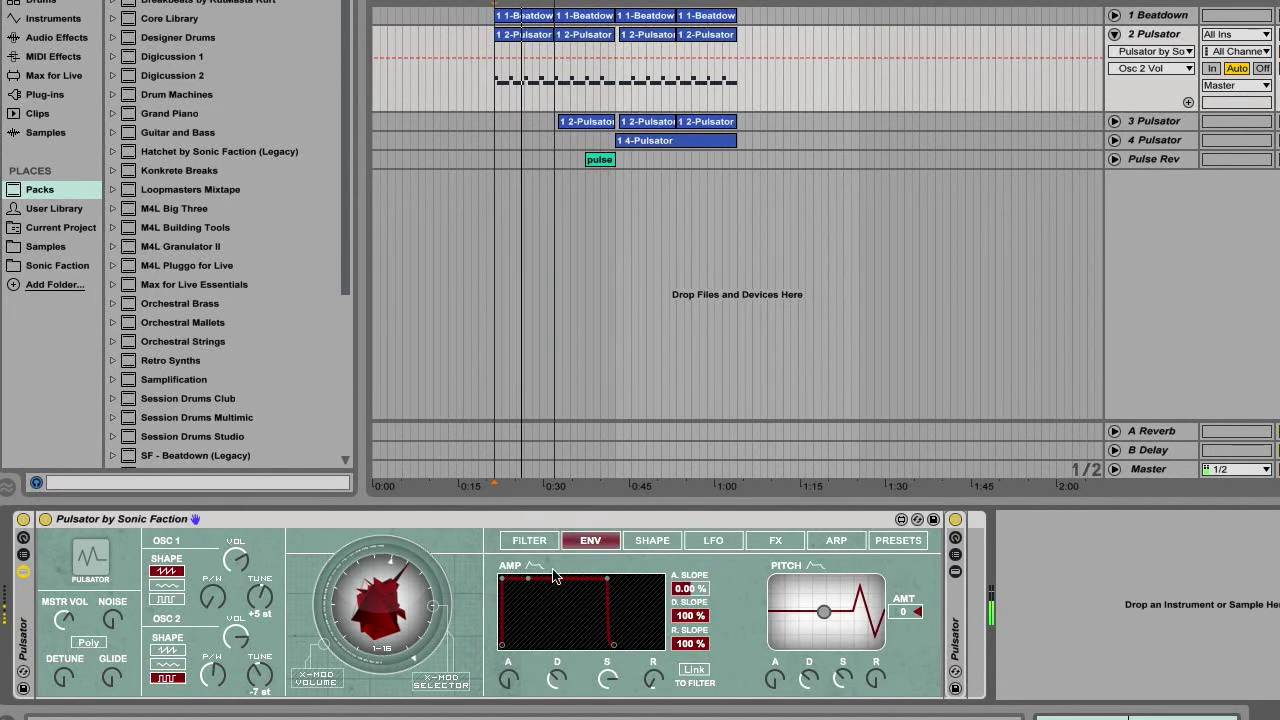
drag(530, 587, 531, 595)
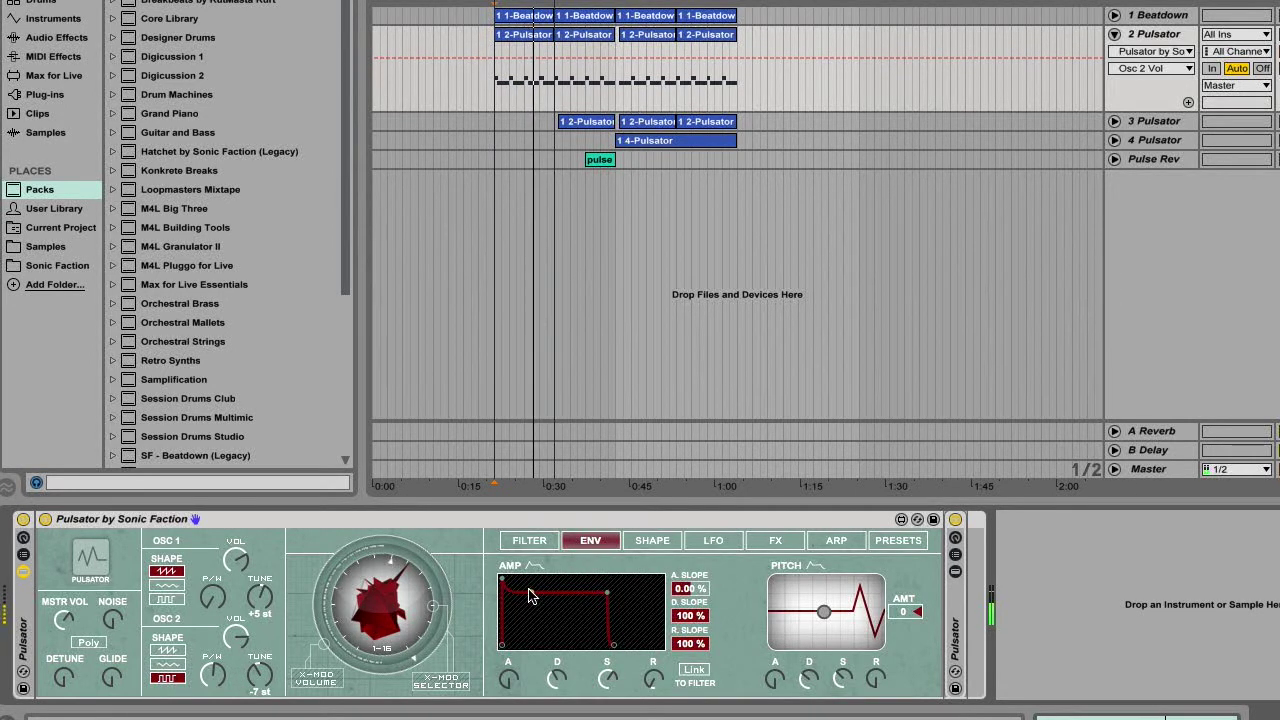
click(529, 540)
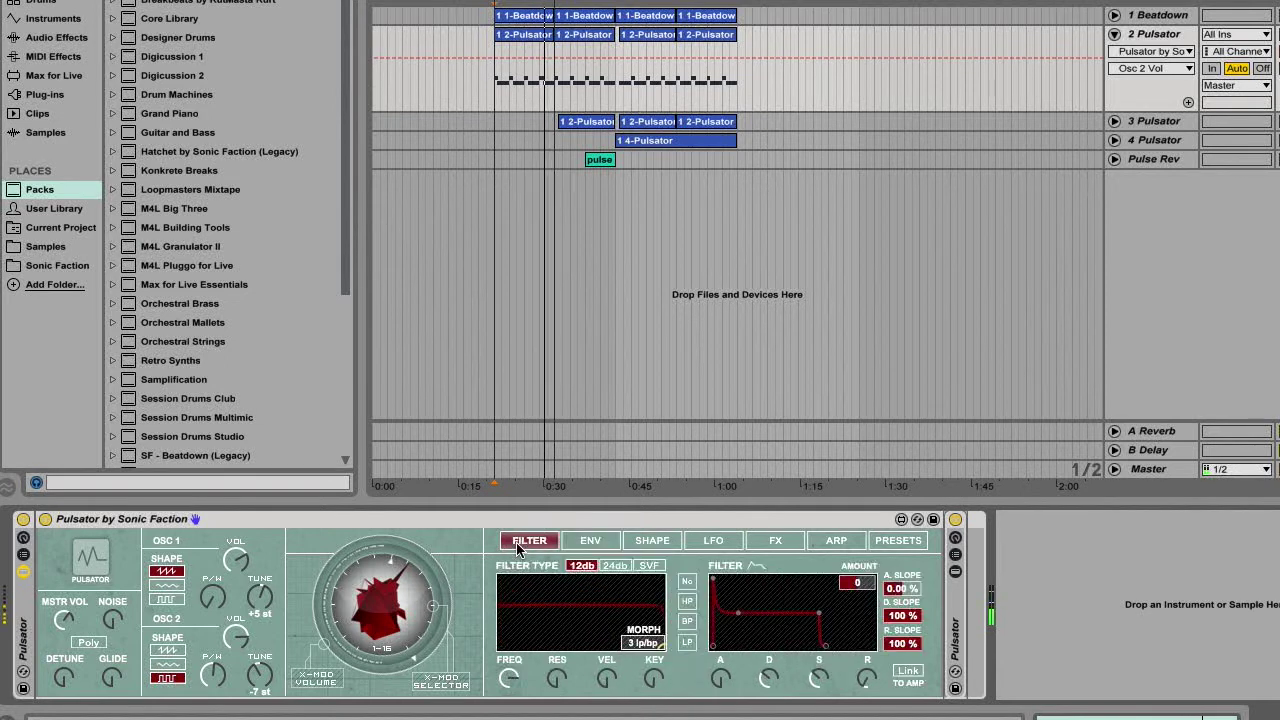
drag(618, 610, 528, 607)
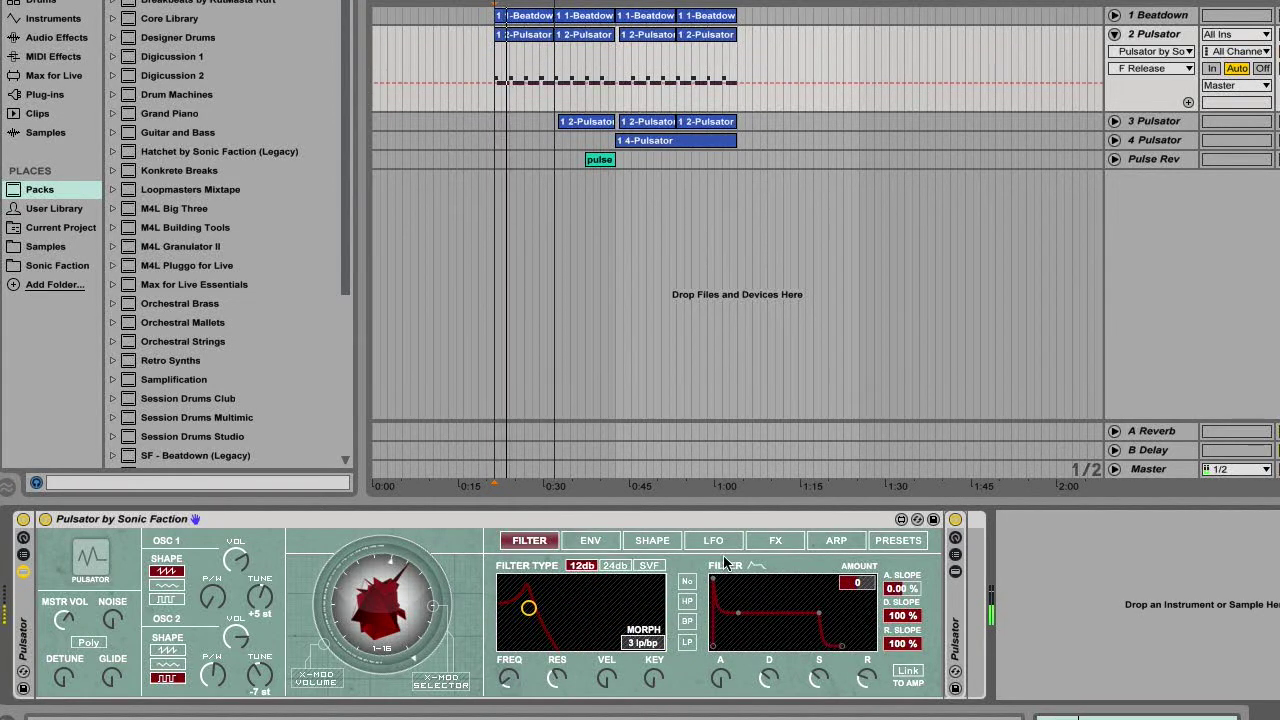
Step: Lengthen the amp envelope's release and set the filter envelope amount to 43
click(580, 543)
drag(655, 678, 655, 664)
click(517, 542)
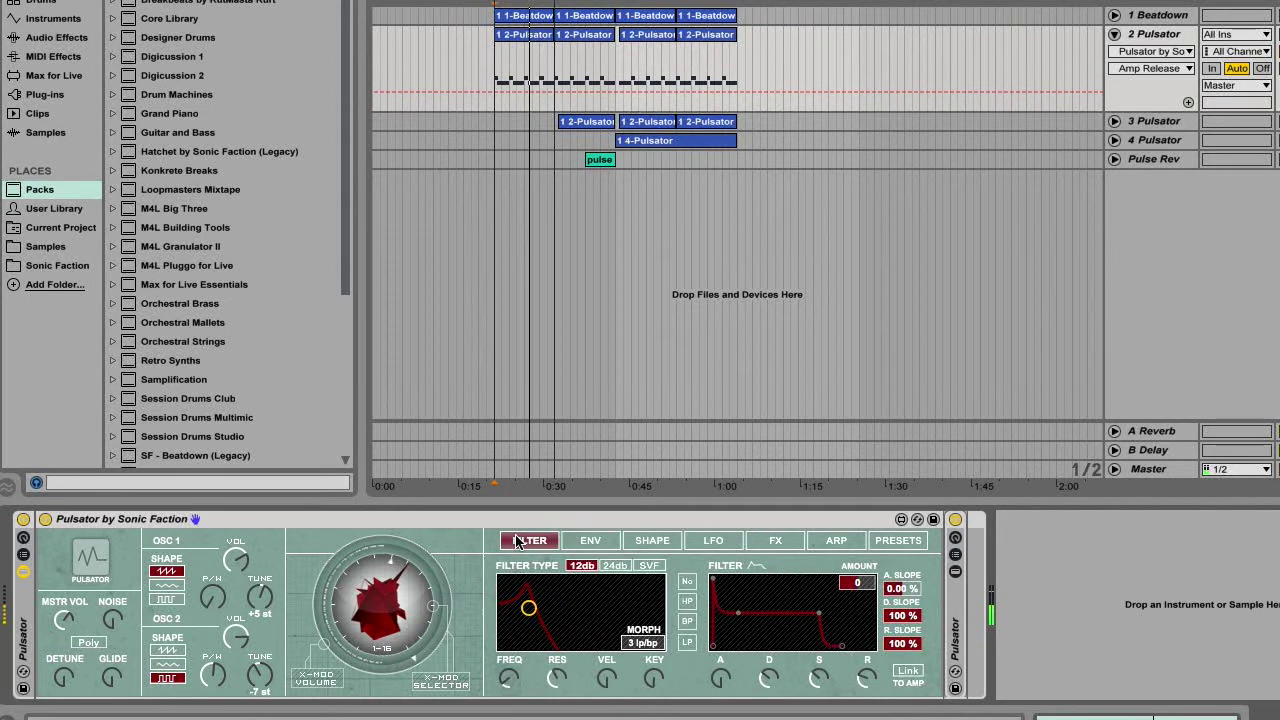
click(857, 583)
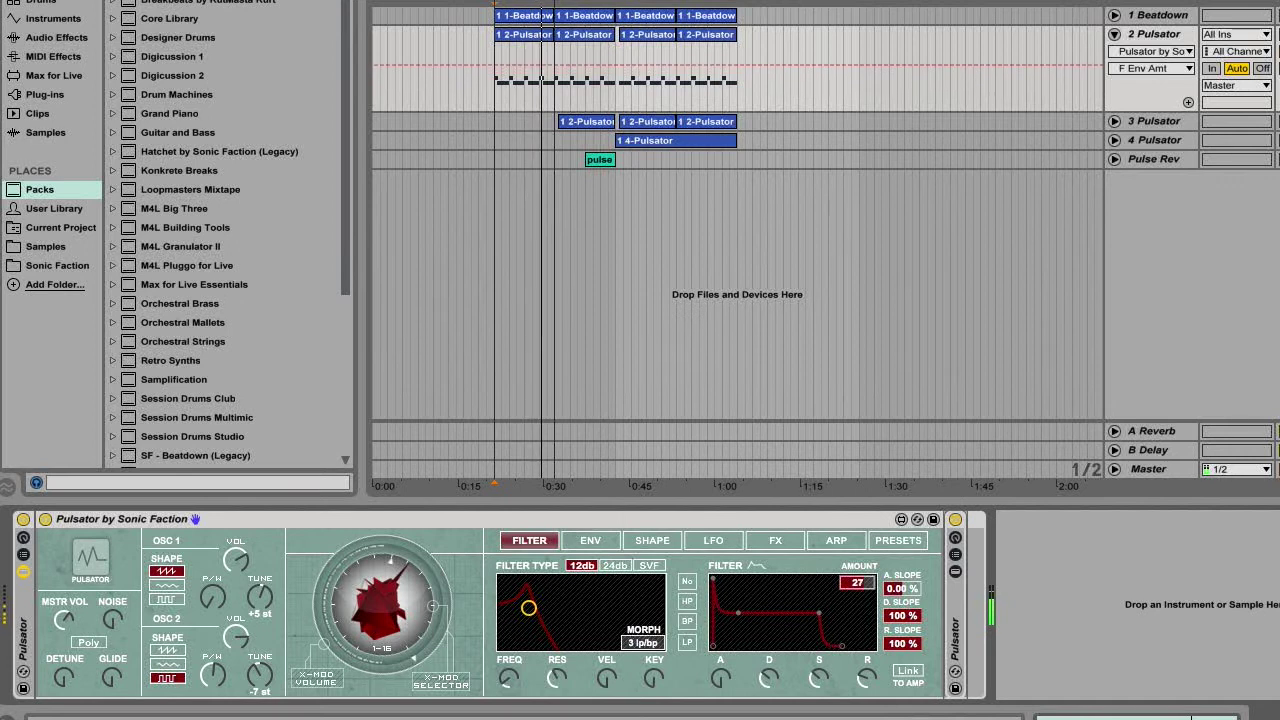
drag(857, 583, 857, 575)
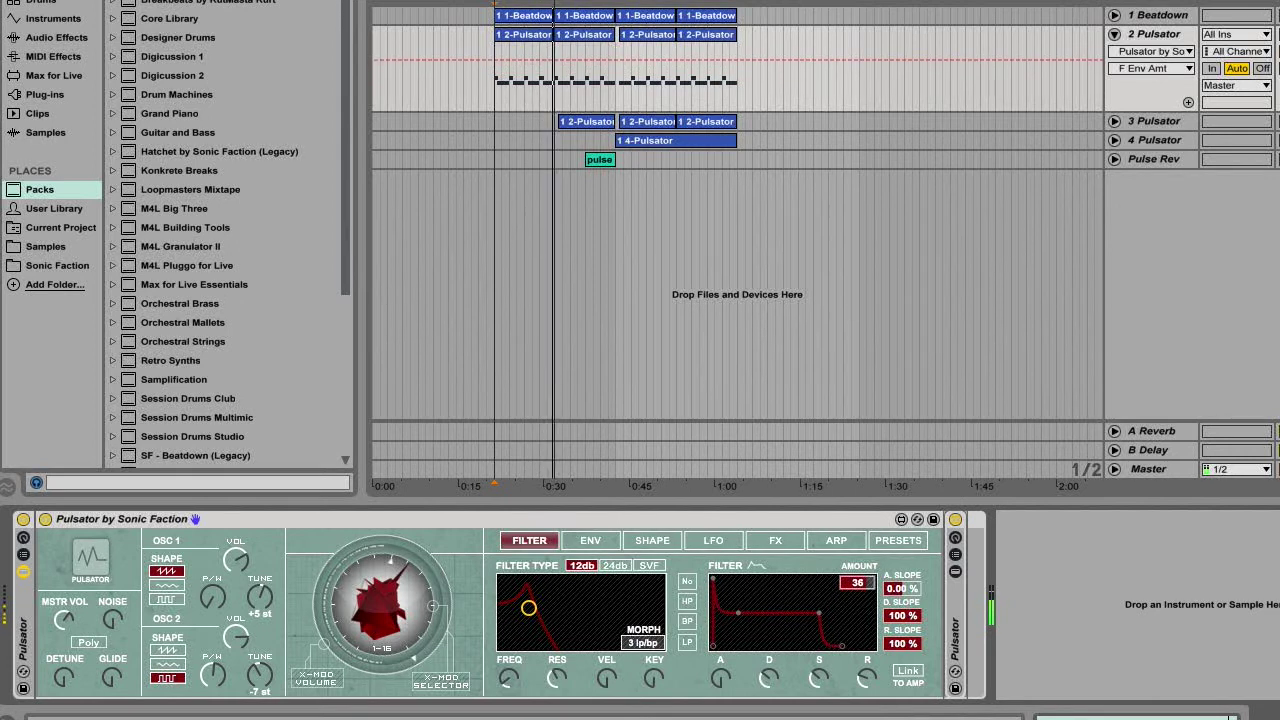
drag(857, 575, 857, 568)
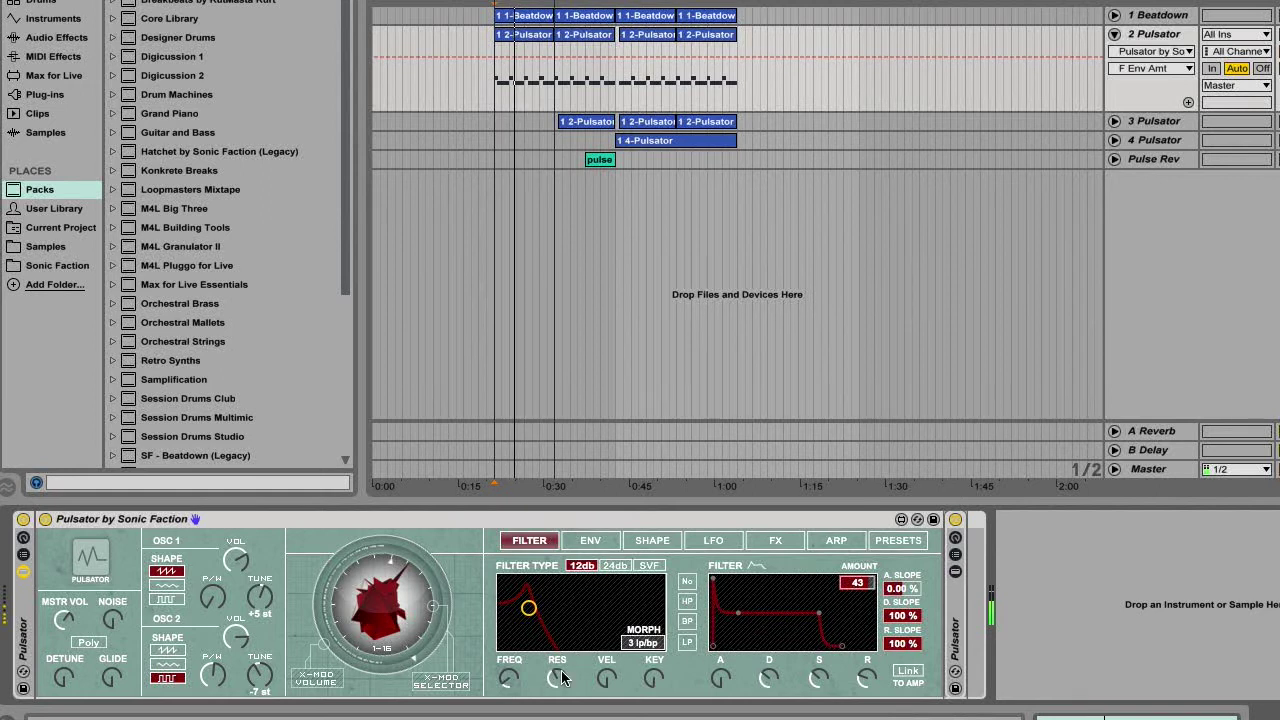
Step: Raise the filter frequency and slightly increase the filter envelope's decay and sustain
drag(506, 680, 506, 662)
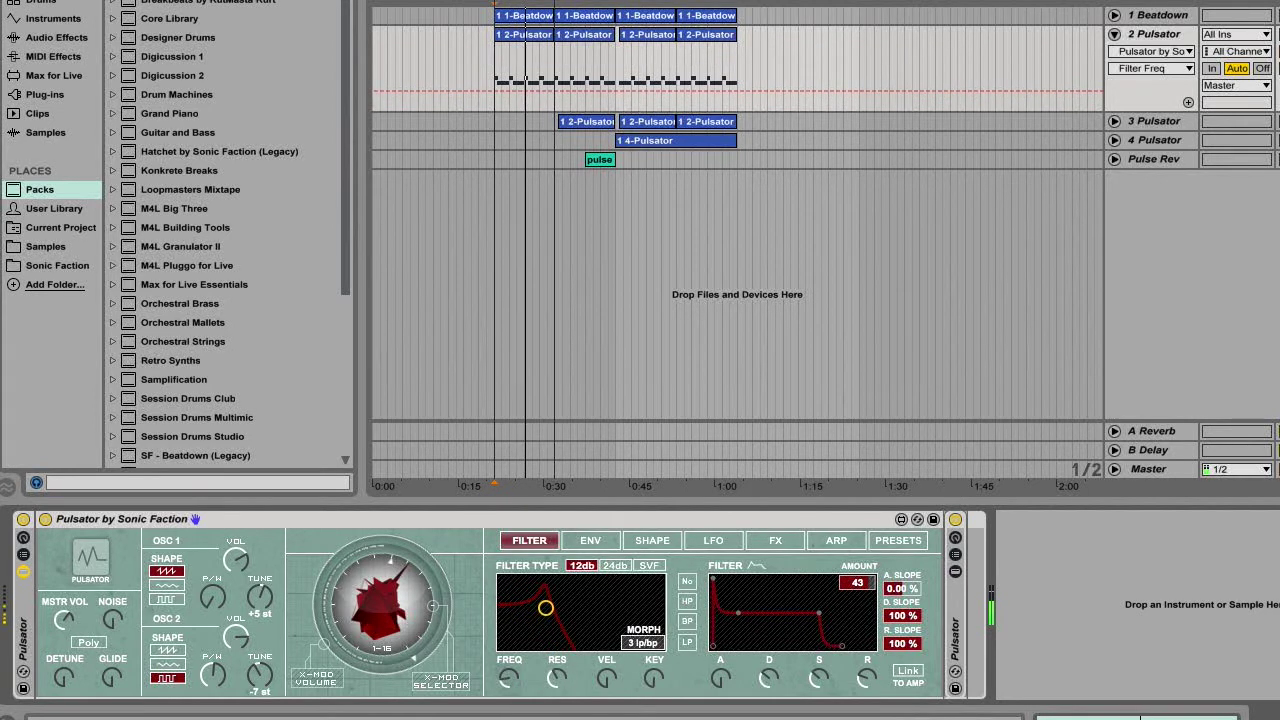
click(762, 688)
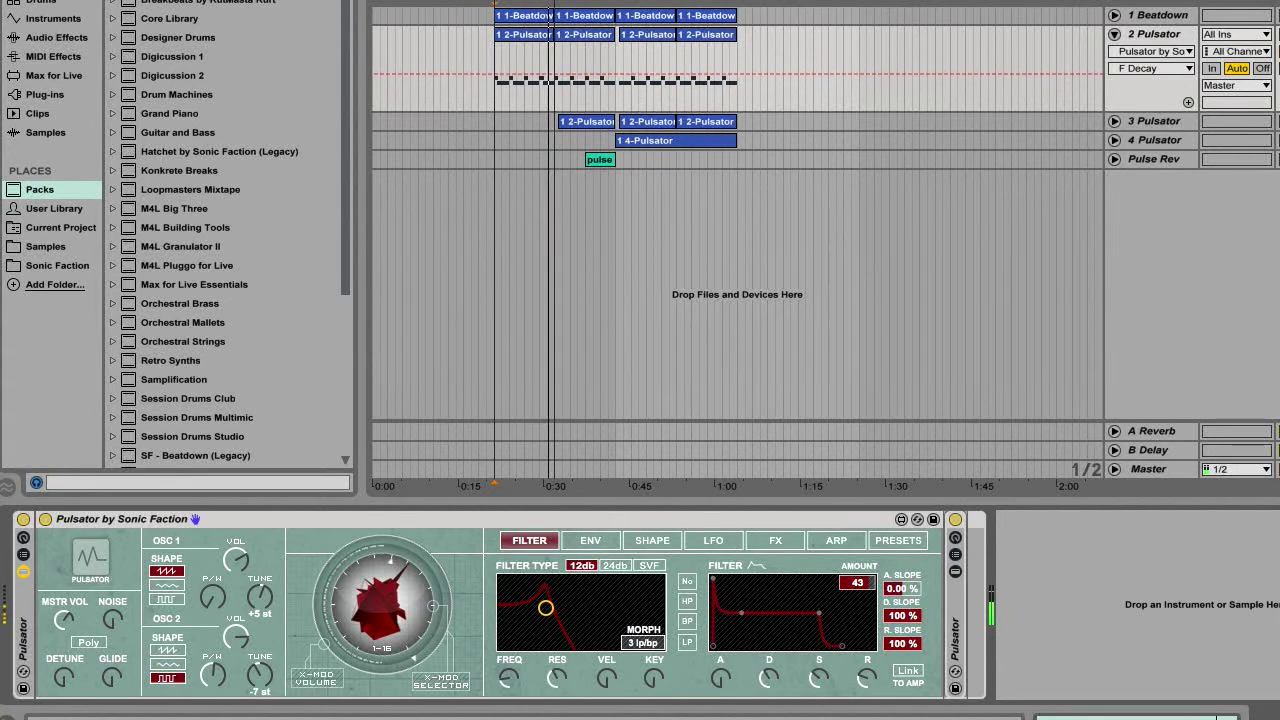
drag(811, 682, 811, 671)
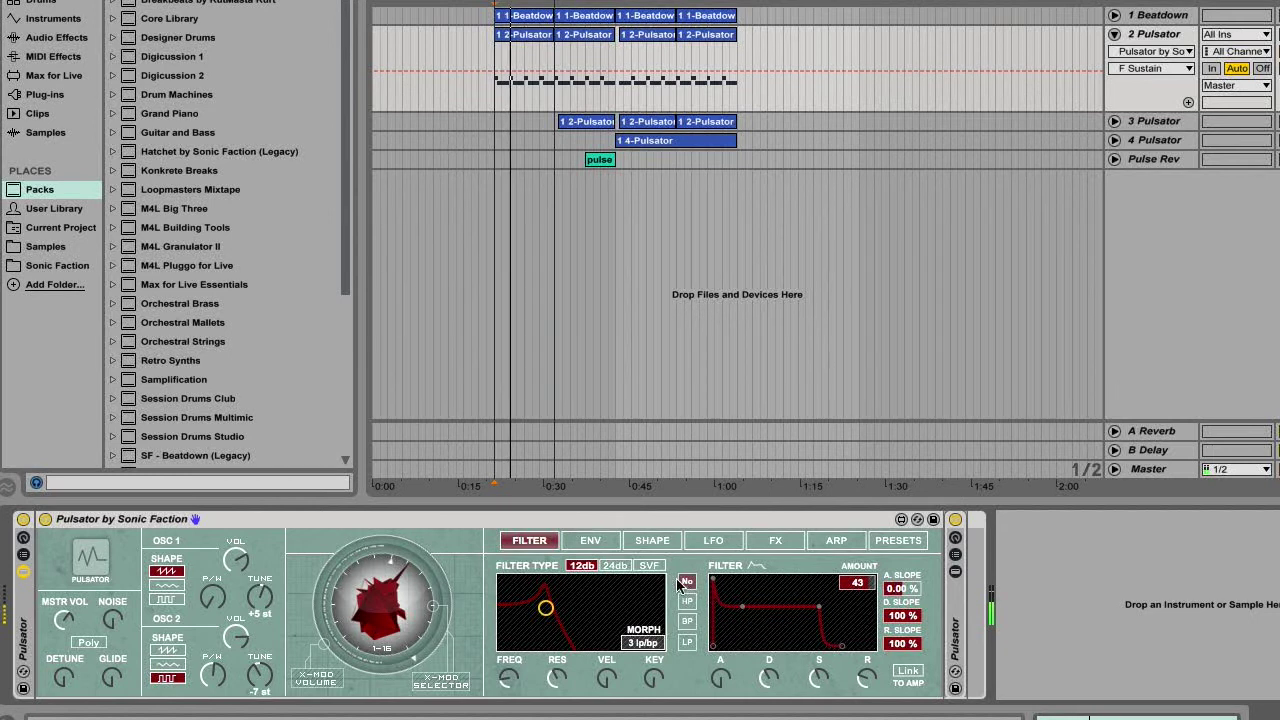
Step: Set the FM amount to 69.0 % and its slider to 11, with an FM envelope of short decay and no sustain
click(652, 540)
drag(753, 624, 745, 604)
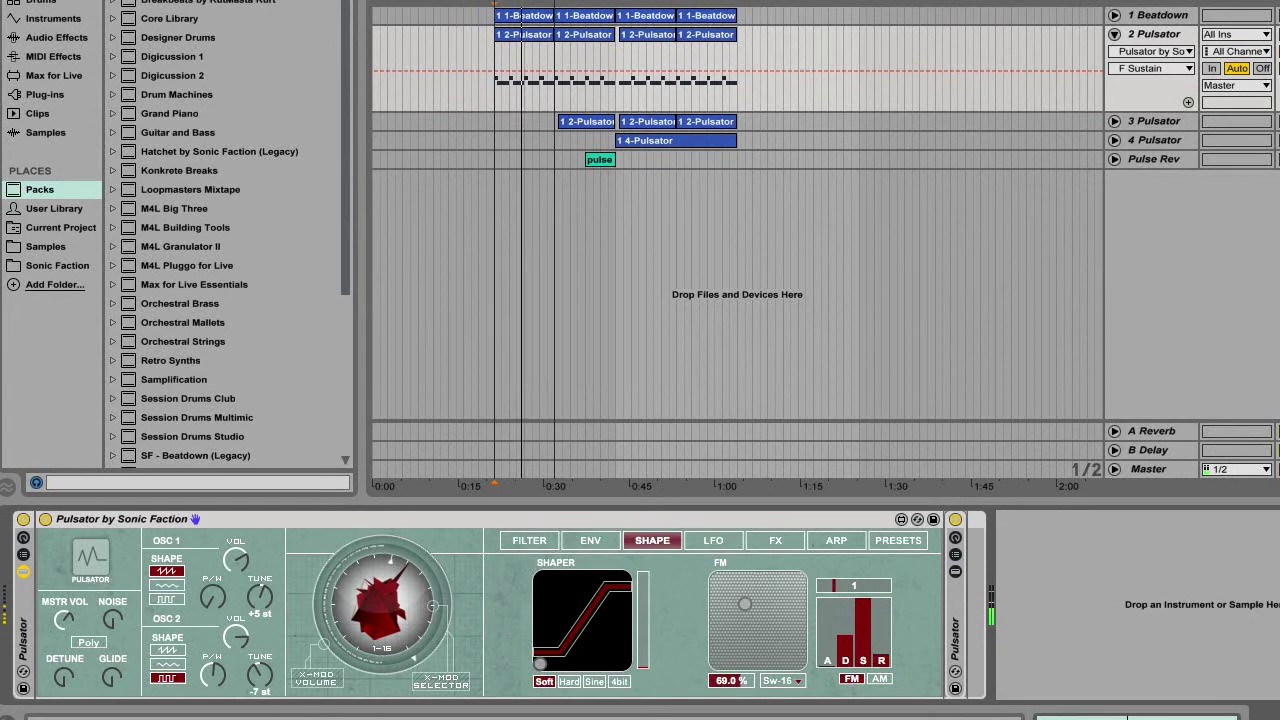
drag(837, 588, 883, 587)
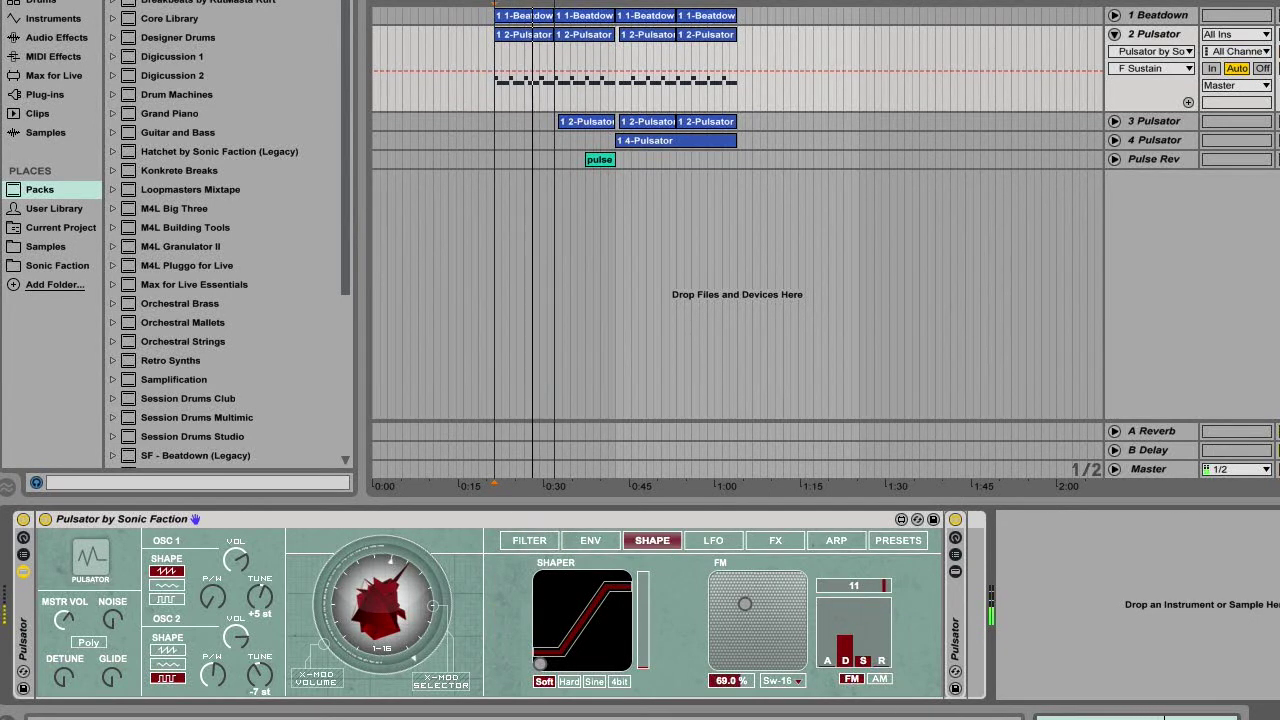
drag(848, 665, 849, 648)
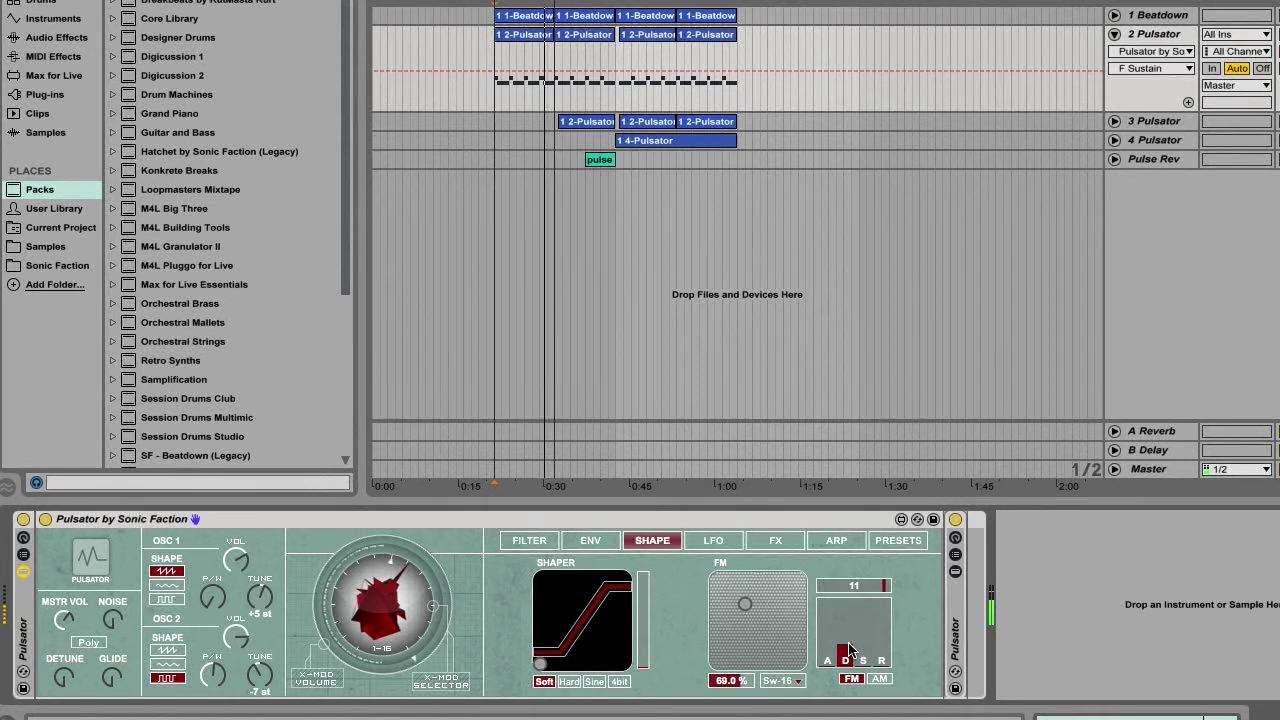
Step: Sync LFO 1 at a rate of 1/2, with retrigger on and the Up waveform
click(712, 541)
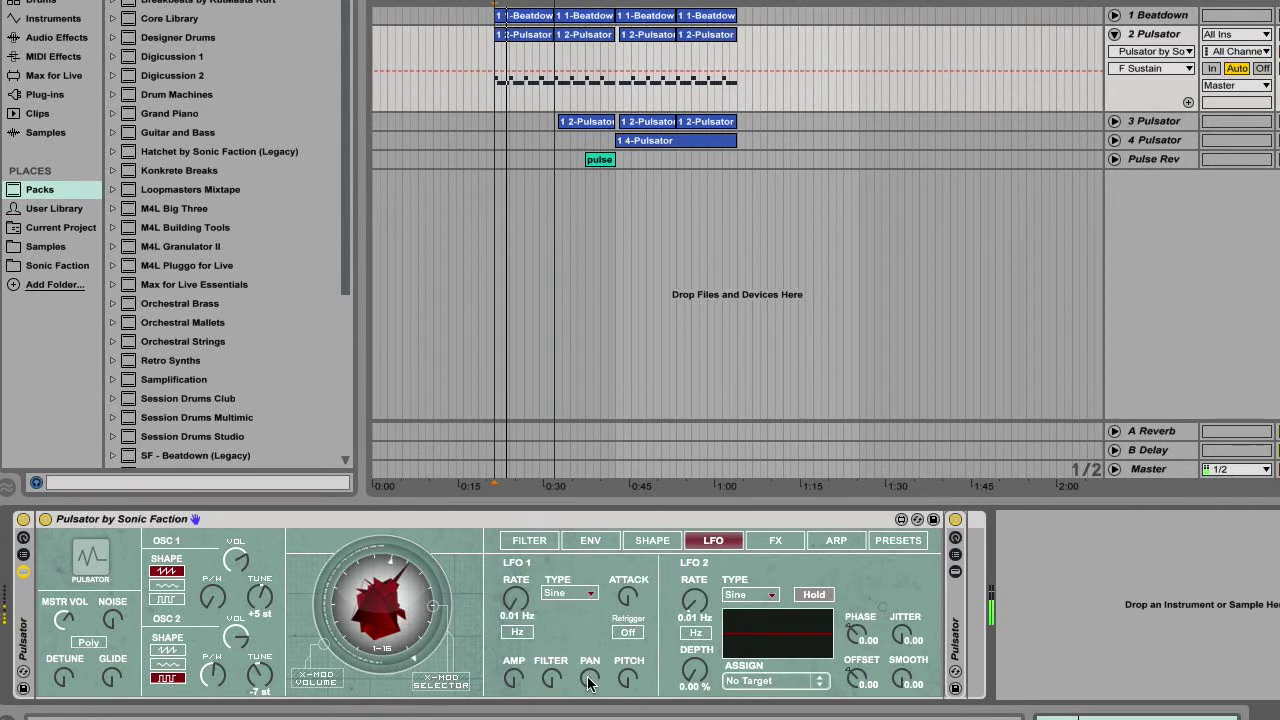
click(517, 631)
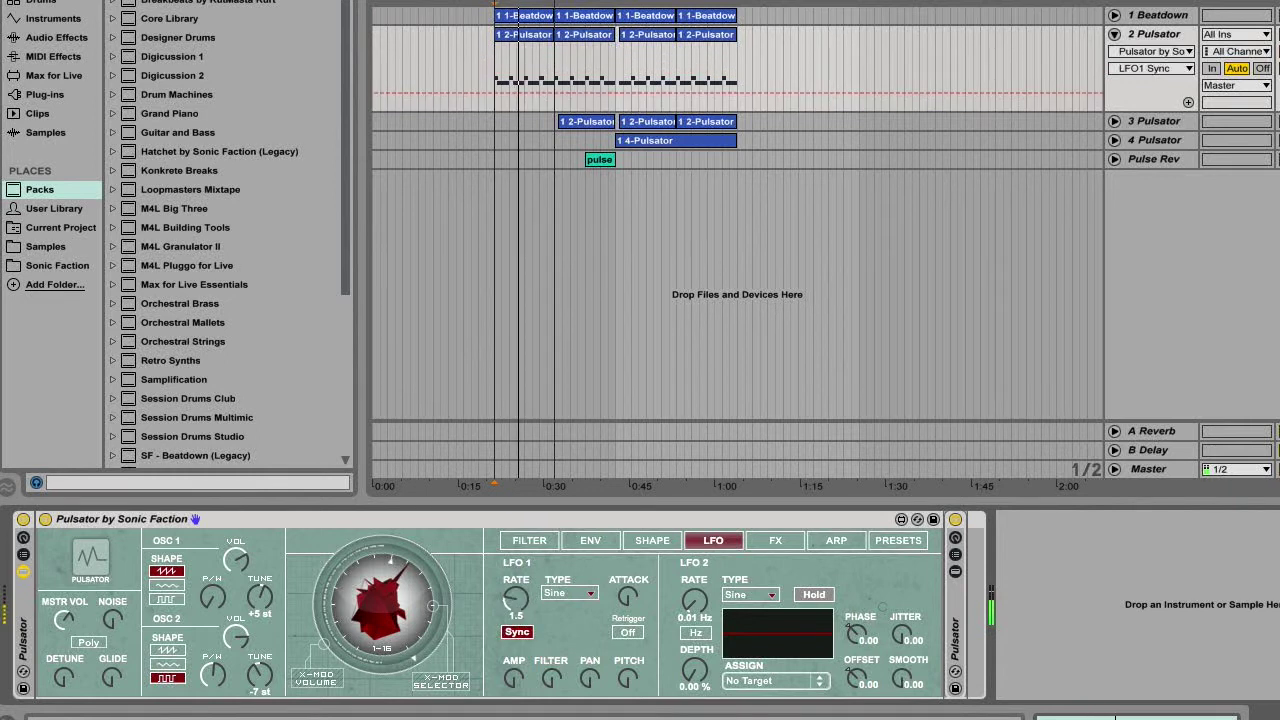
drag(516, 598, 516, 592)
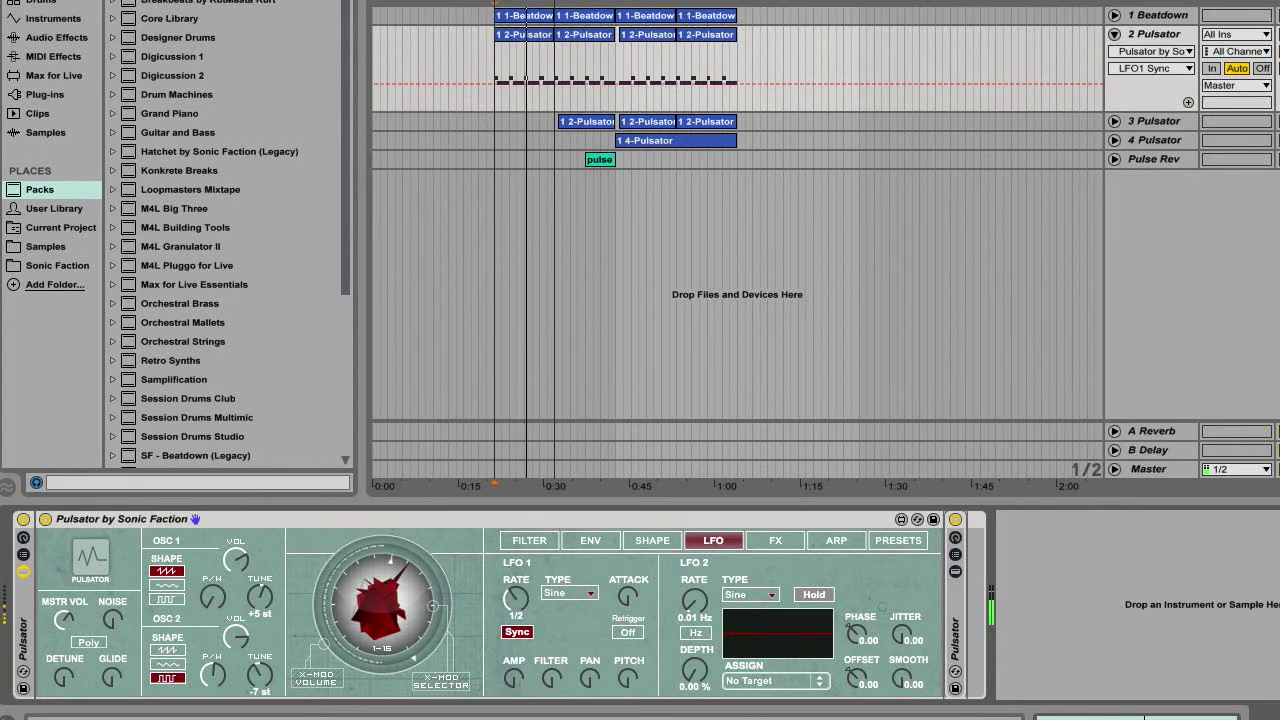
click(626, 631)
click(569, 593)
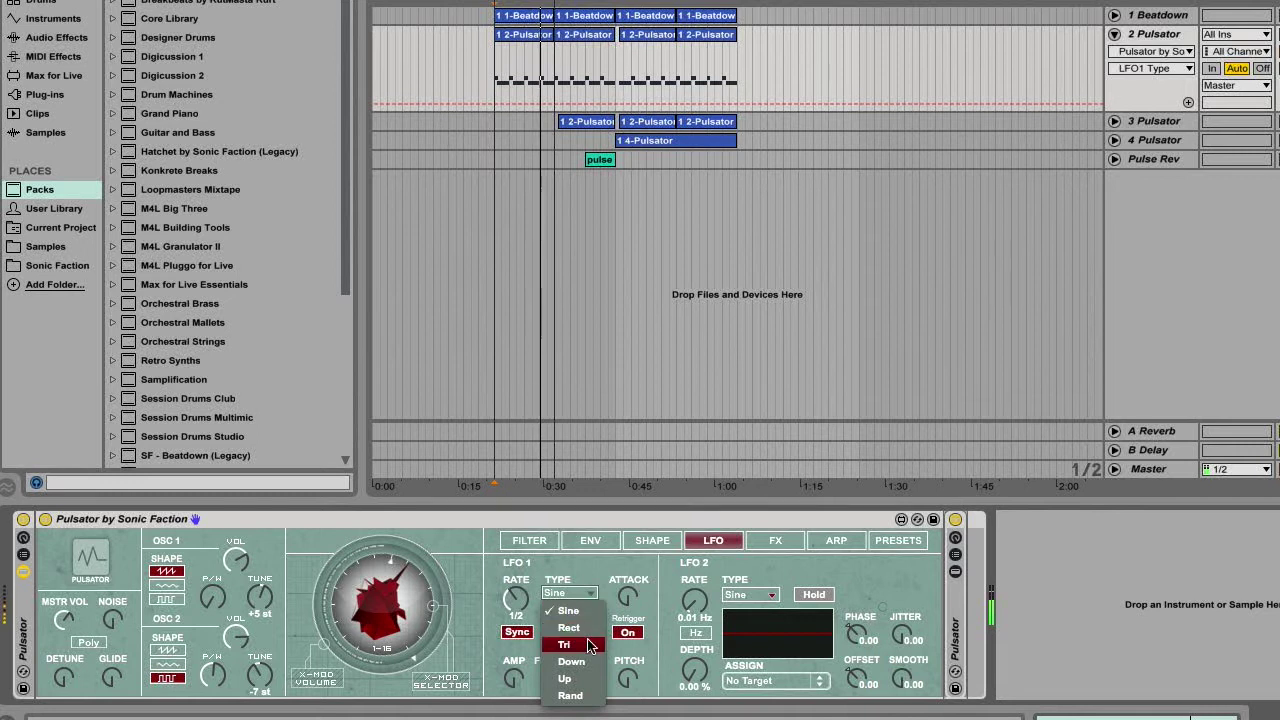
click(566, 678)
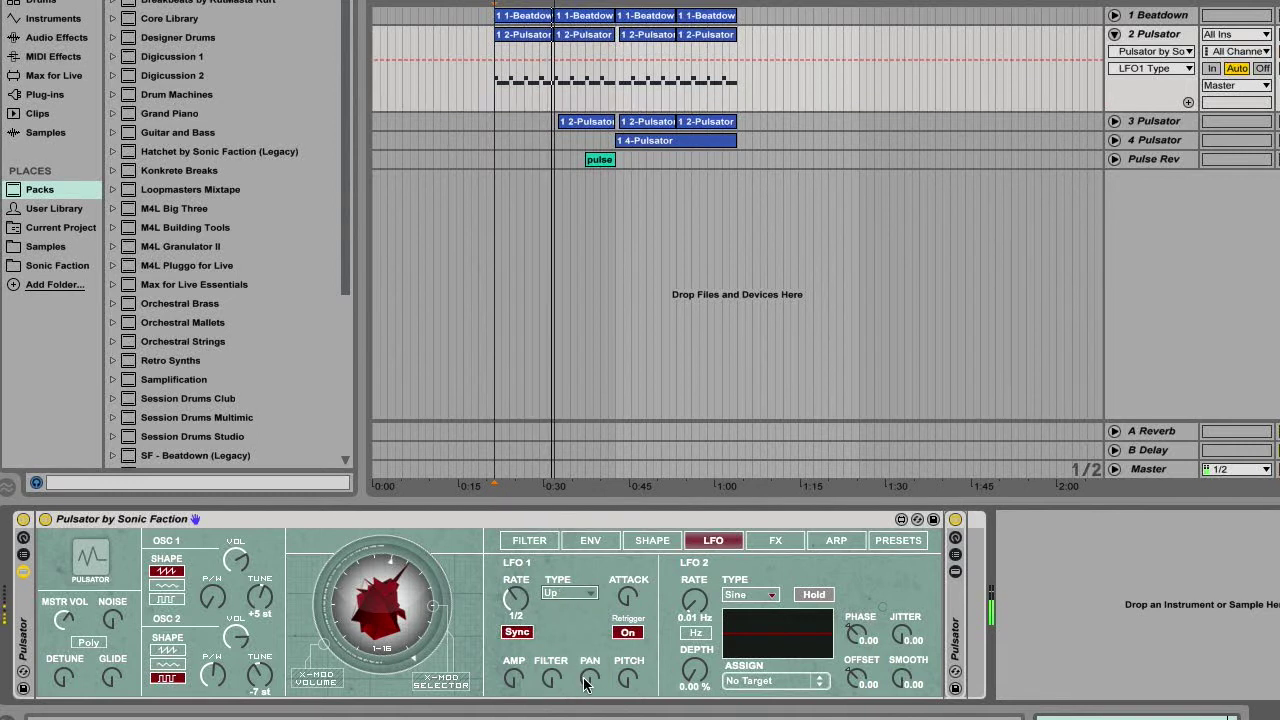
Step: Apply LFO 1 modulation to the filter and amp, and adjust the master volume
click(552, 680)
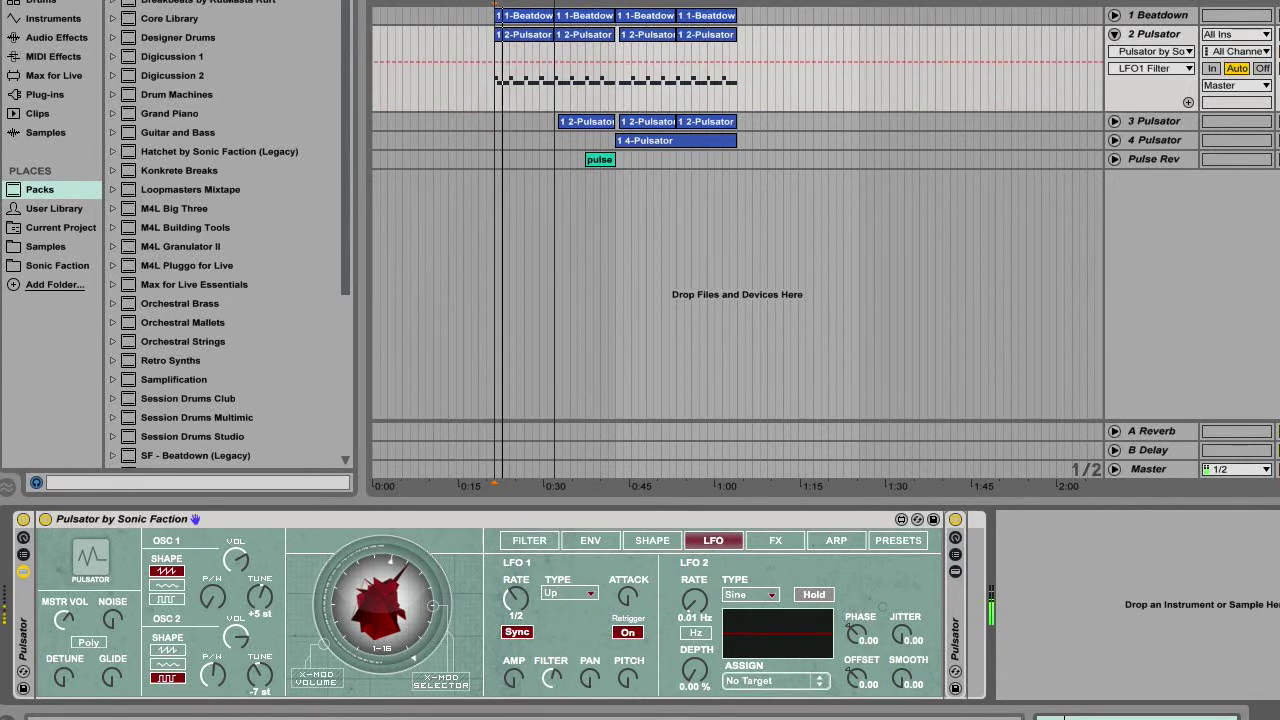
click(515, 680)
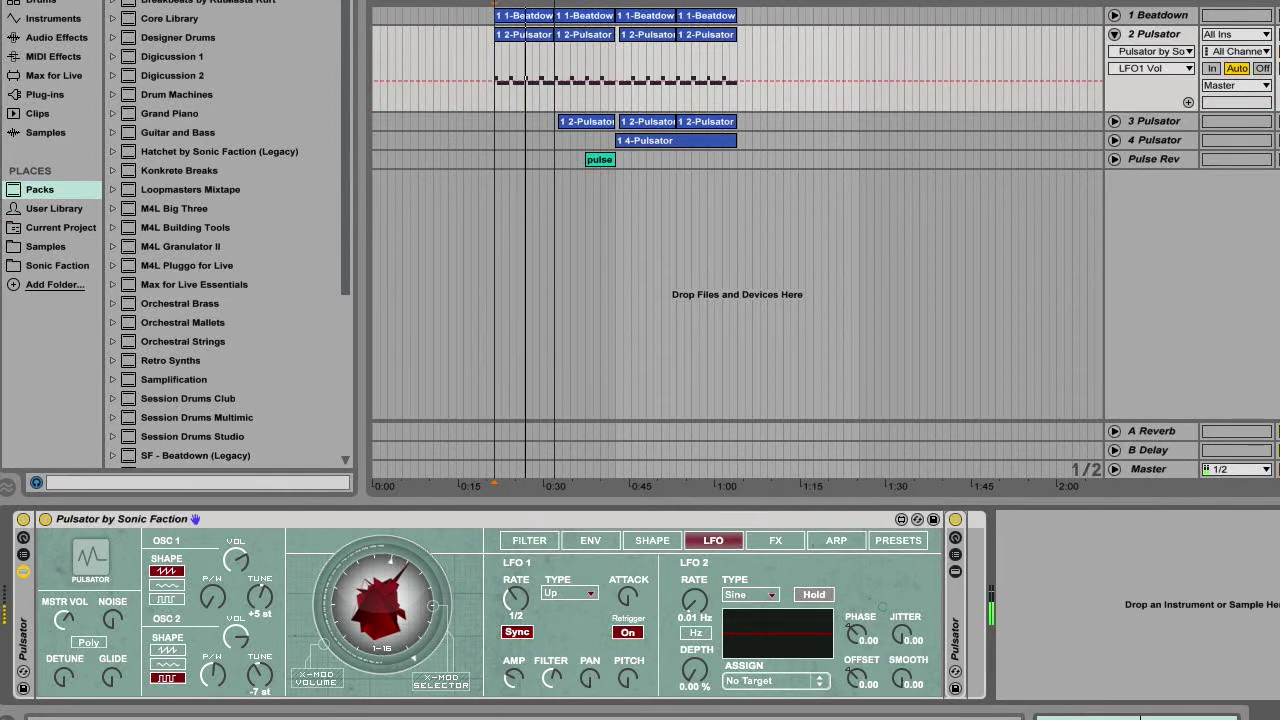
click(65, 679)
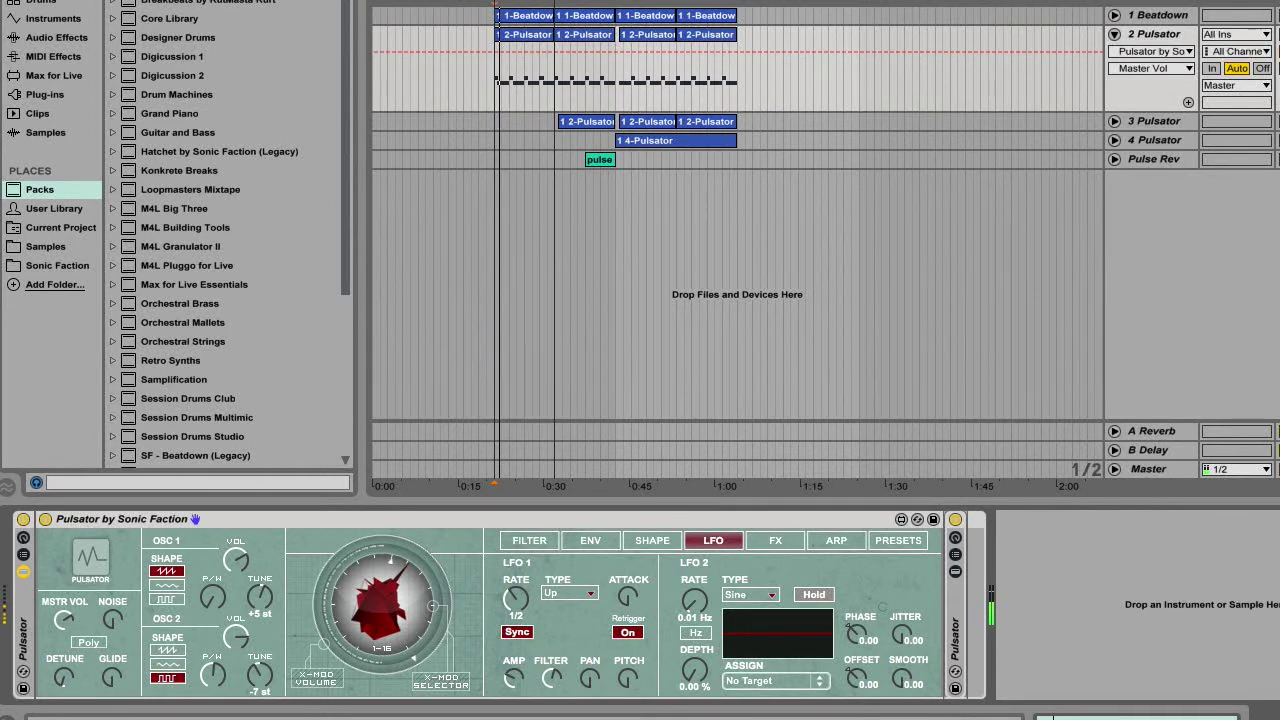
Step: Assign LFO 2 to Osc 1 Vol, synced at 1/2 with 67.1 % depth and the Up waveform
click(786, 682)
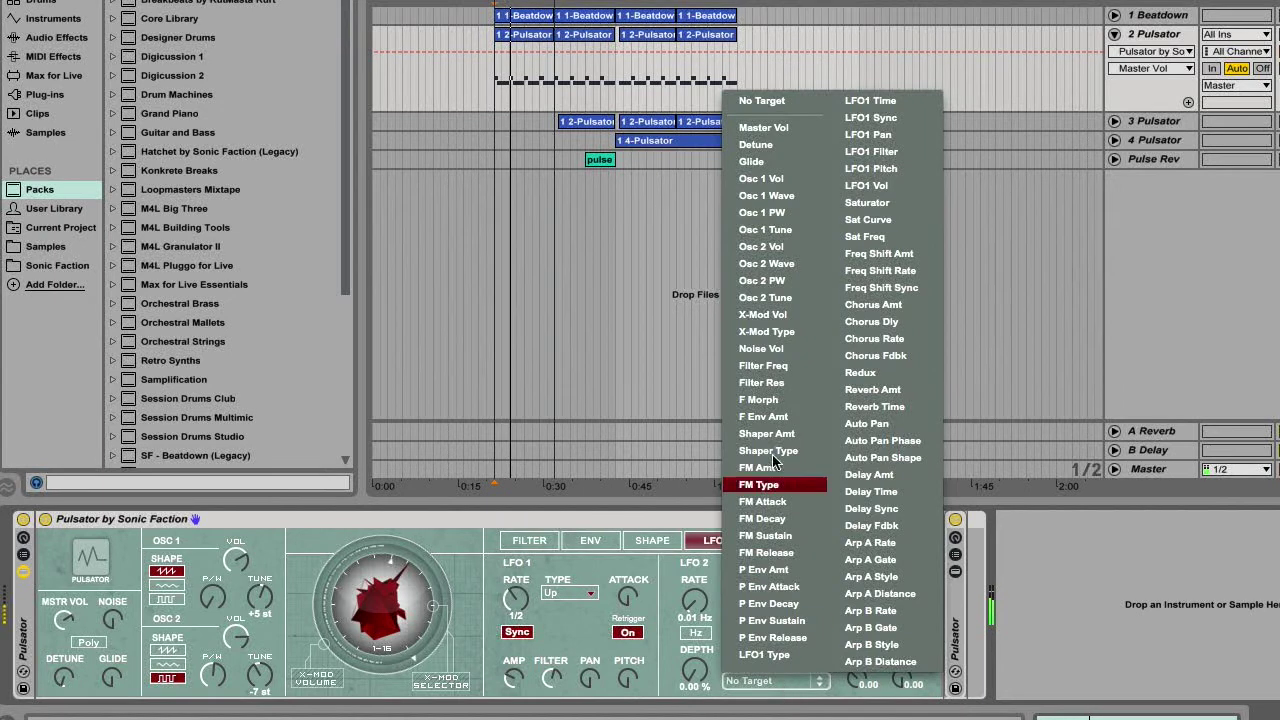
click(778, 185)
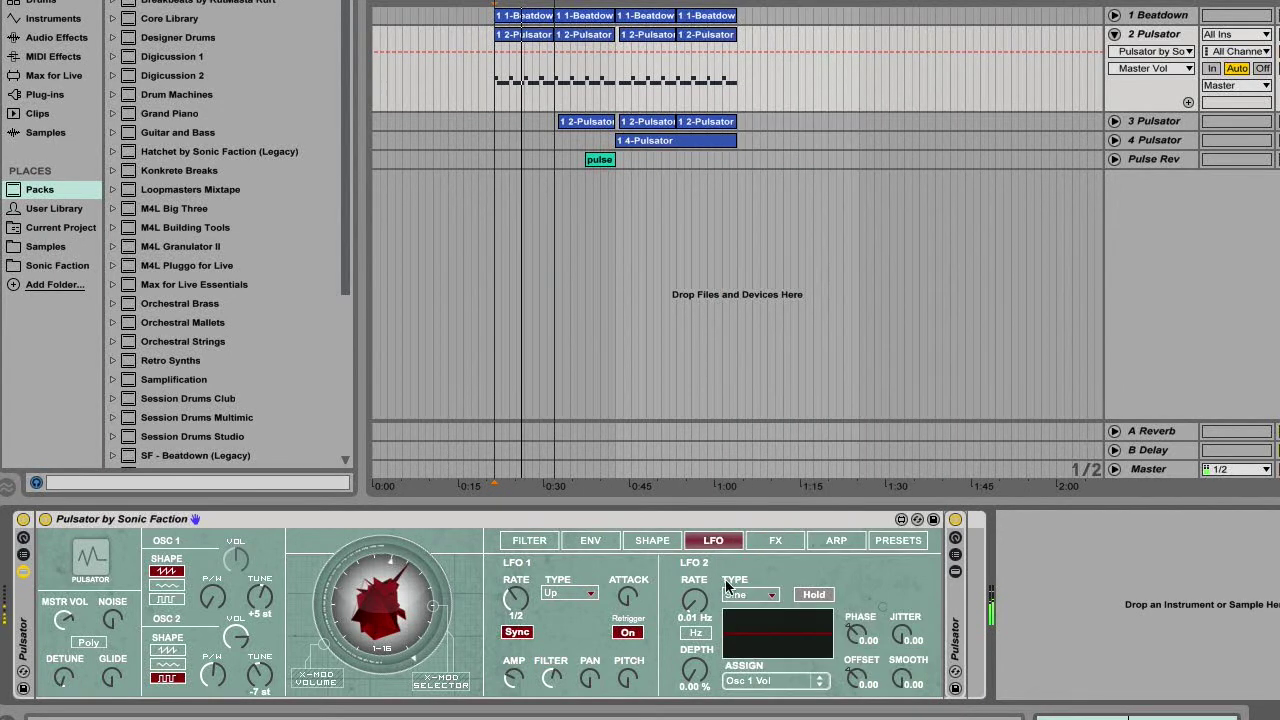
click(700, 634)
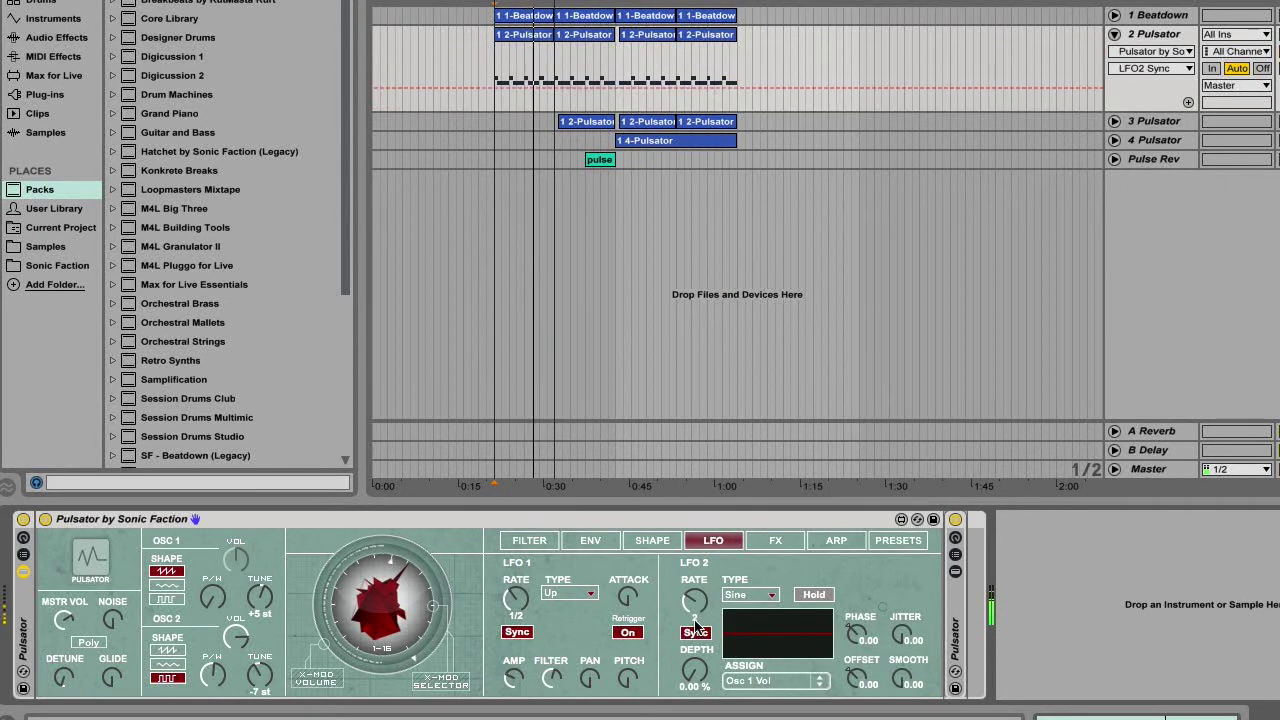
drag(693, 663, 693, 620)
click(750, 594)
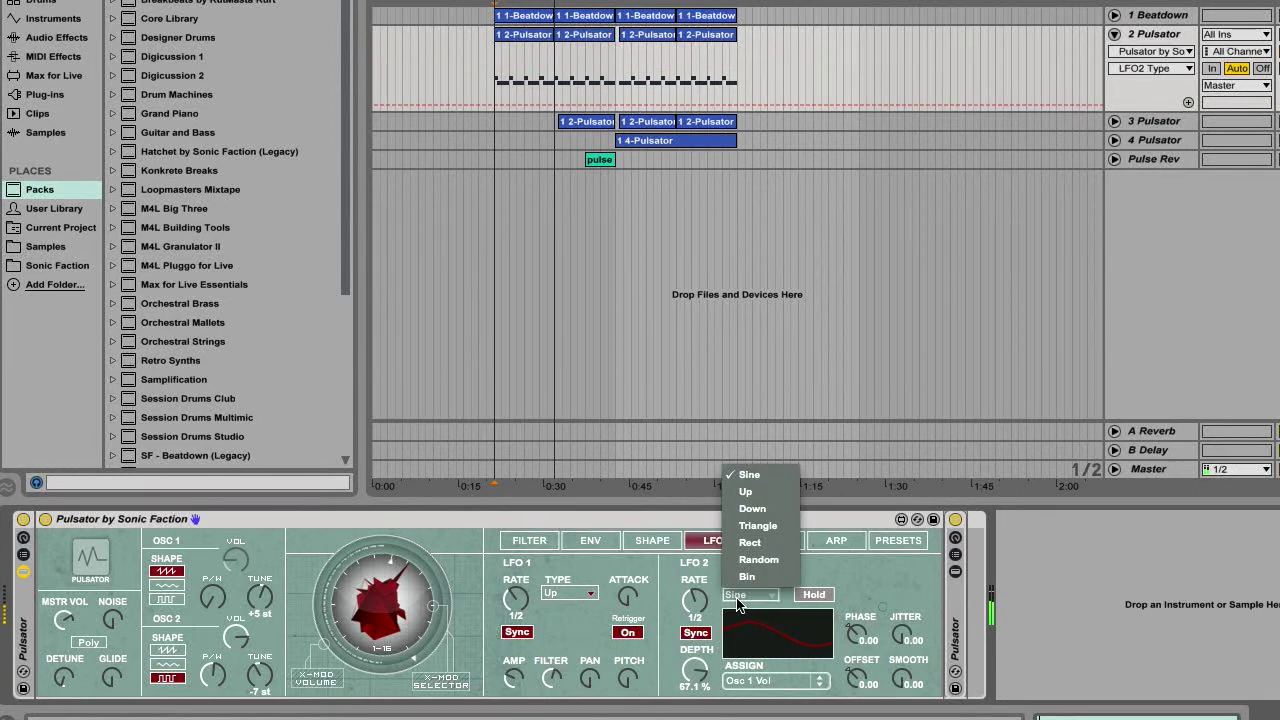
click(744, 492)
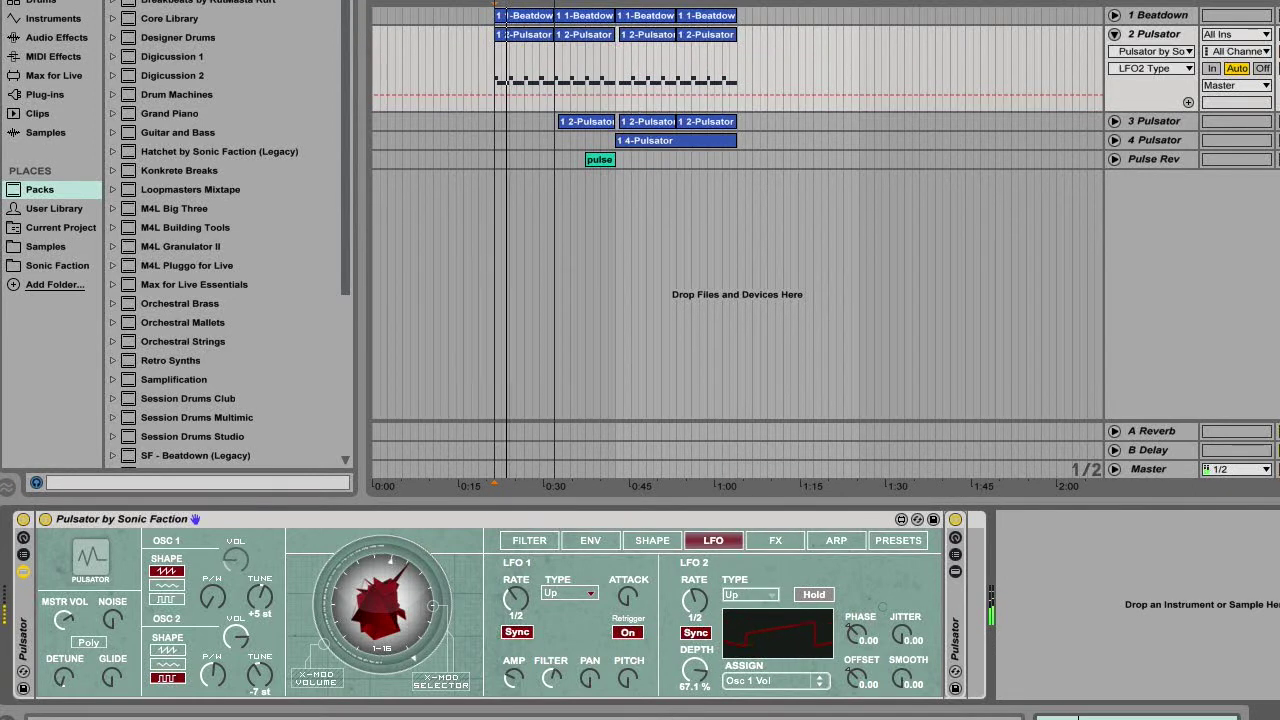
Step: Set LFO 2's phase to 0.30 and its offset to -0.13
click(857, 640)
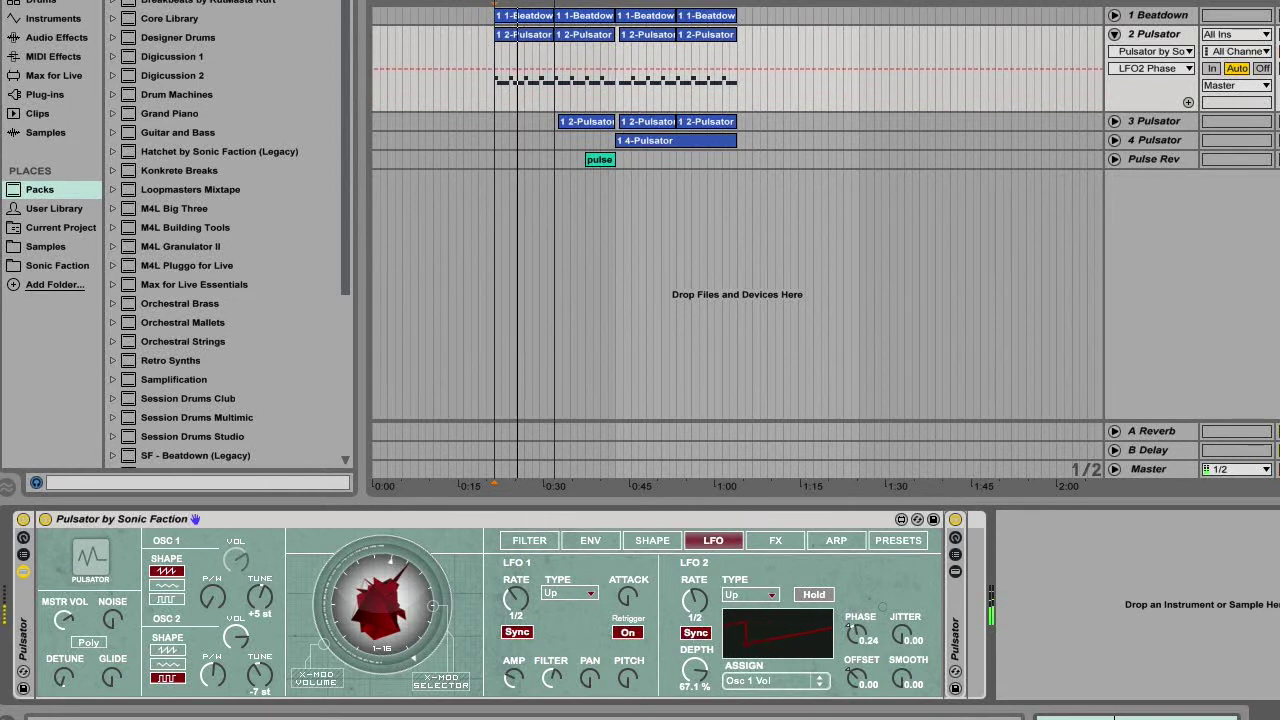
drag(857, 678, 857, 688)
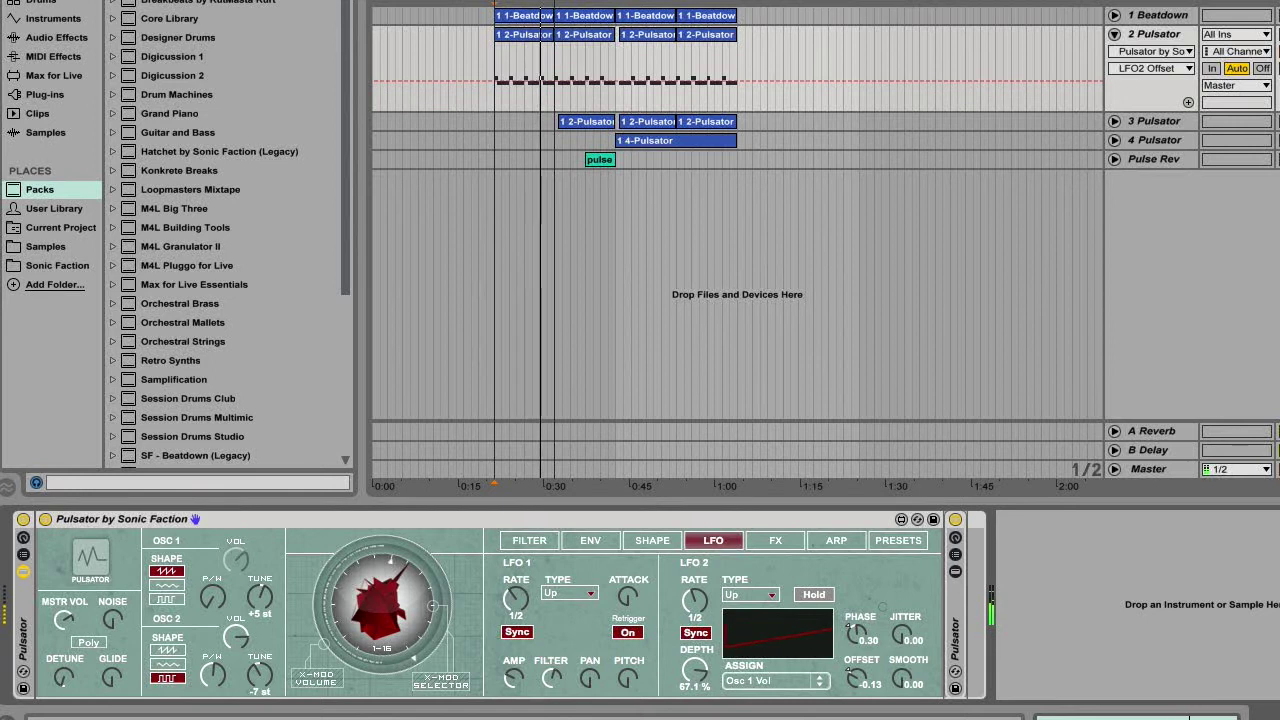
Step: Set the chorus to 31.5 % with delay 31.5 %, rate 30.7 % and feedback 22.4 %, and the reverb to 39 with time 25
click(779, 540)
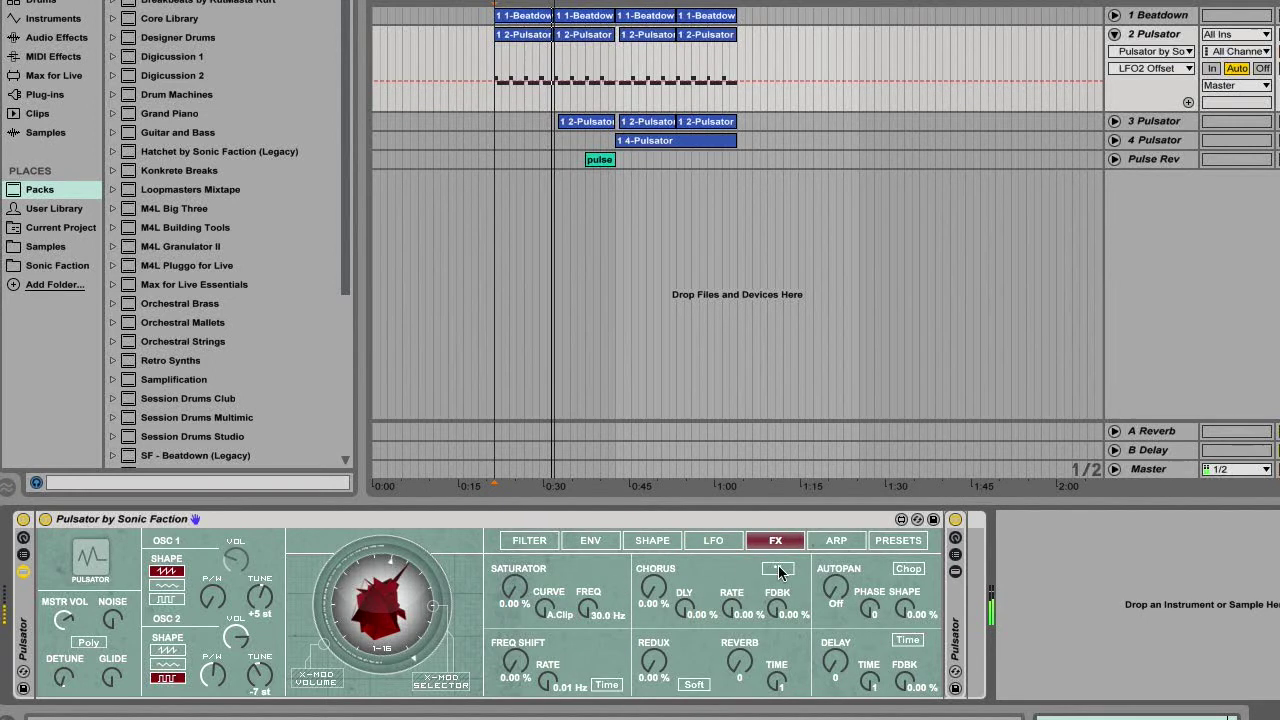
drag(650, 598, 650, 558)
drag(683, 607, 683, 557)
drag(683, 607, 773, 611)
drag(739, 663, 739, 638)
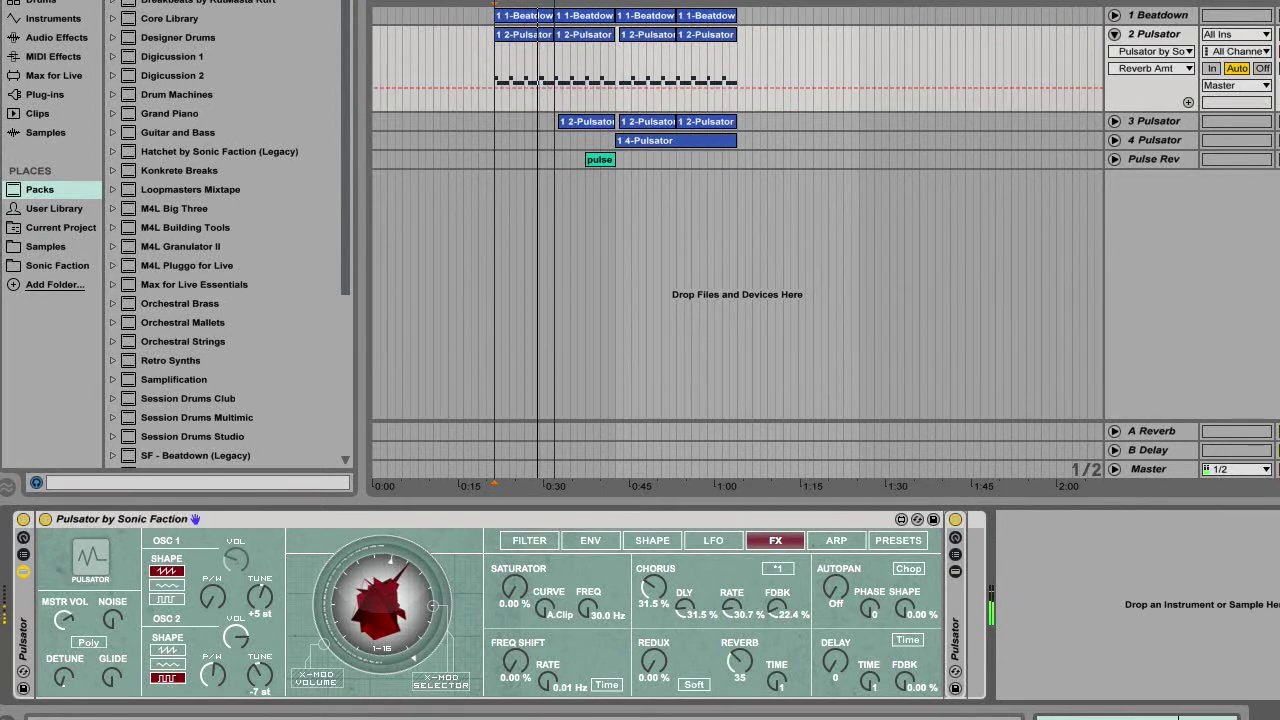
click(785, 684)
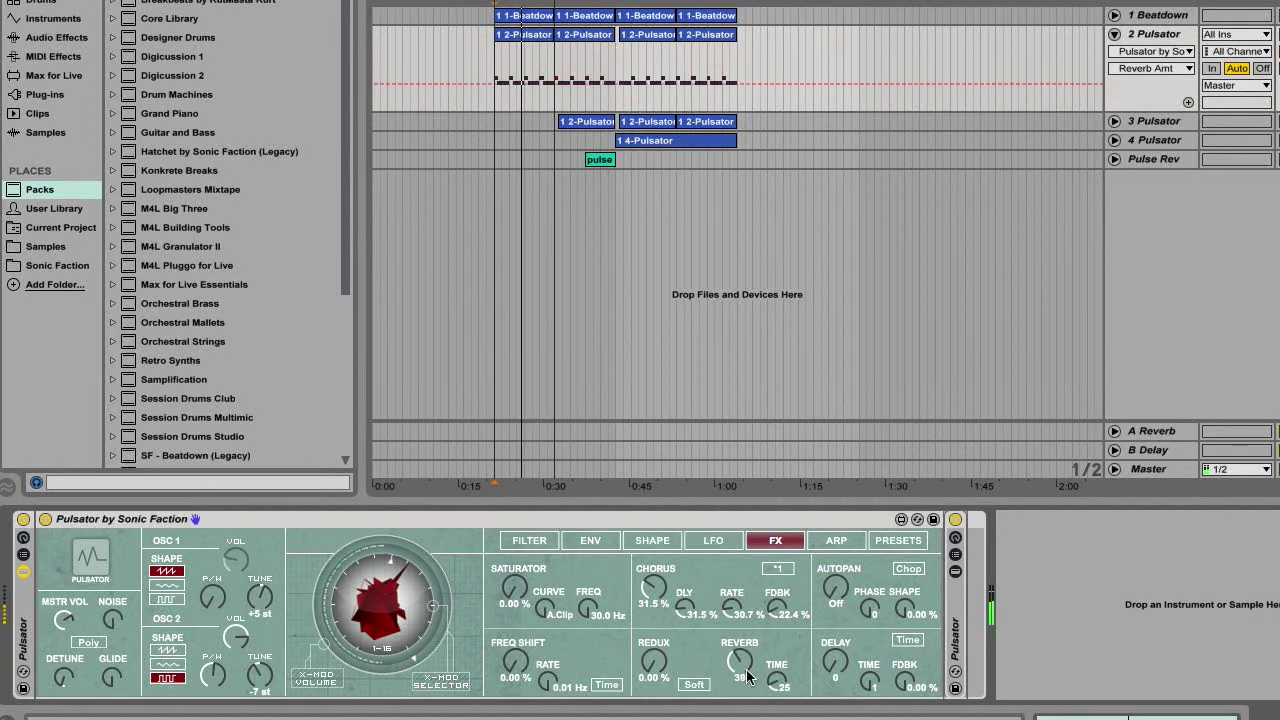
Step: Set the delay effect's amount to 65, its time to 20 and its feedback to 27.7 %
click(869, 685)
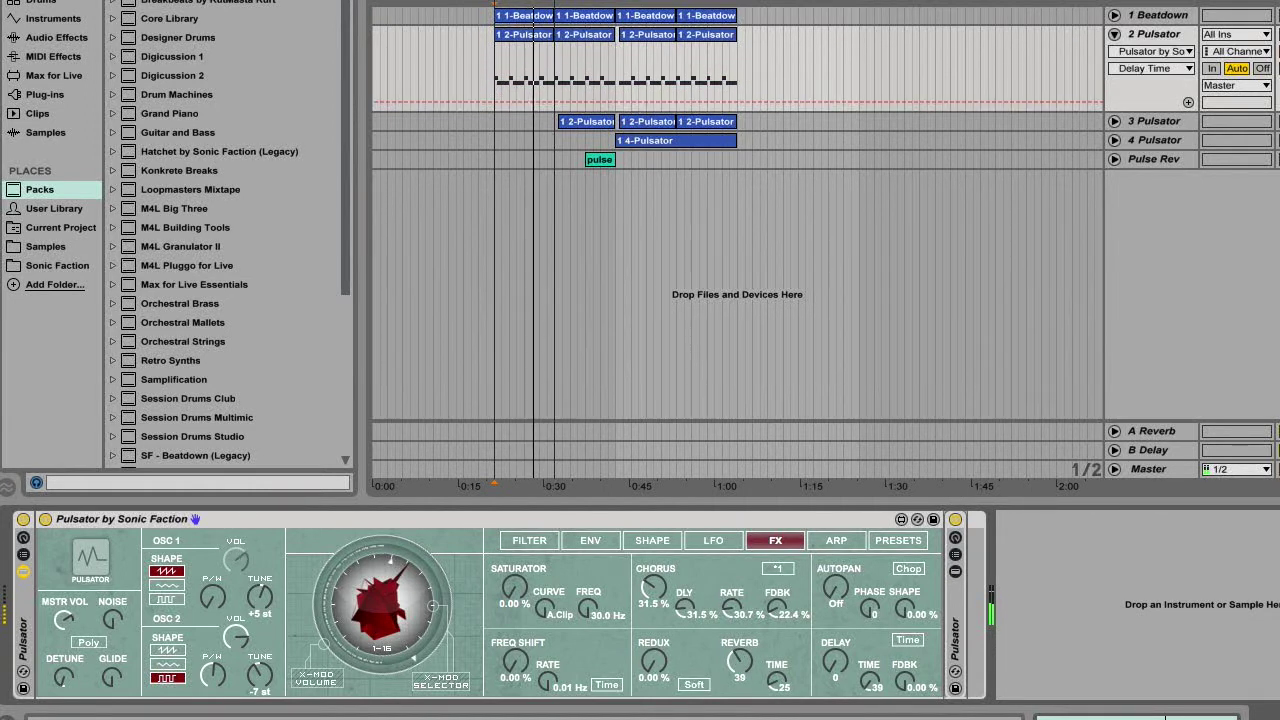
drag(835, 662, 835, 640)
drag(871, 682, 871, 700)
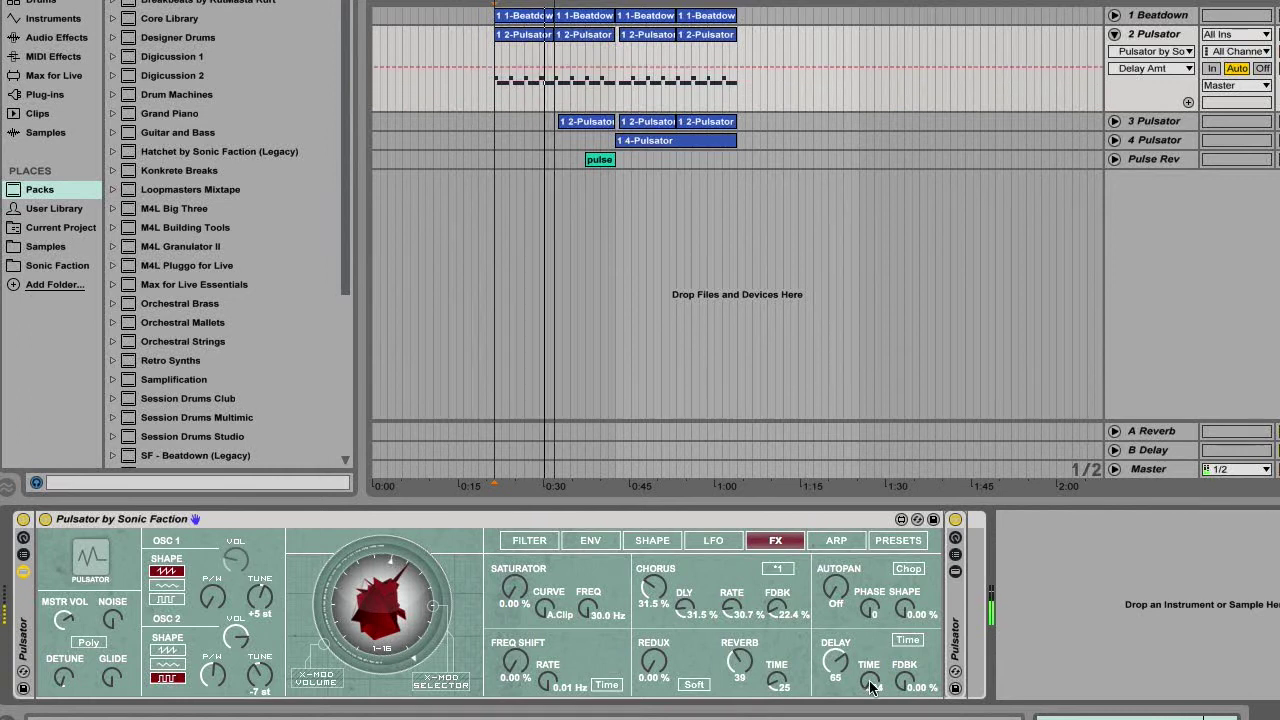
drag(908, 684, 857, 716)
click(870, 684)
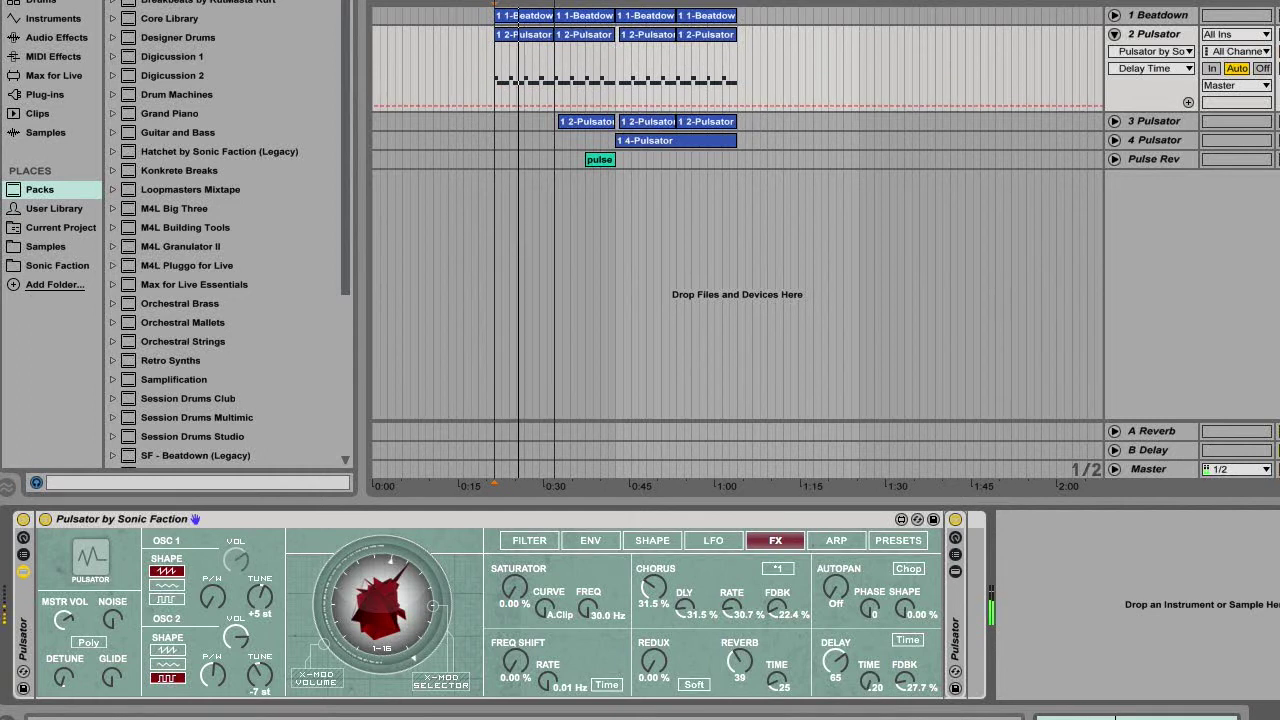
Step: Review the LFO and filter settings, and adjust the master volume and the Osc 2 volume
click(722, 545)
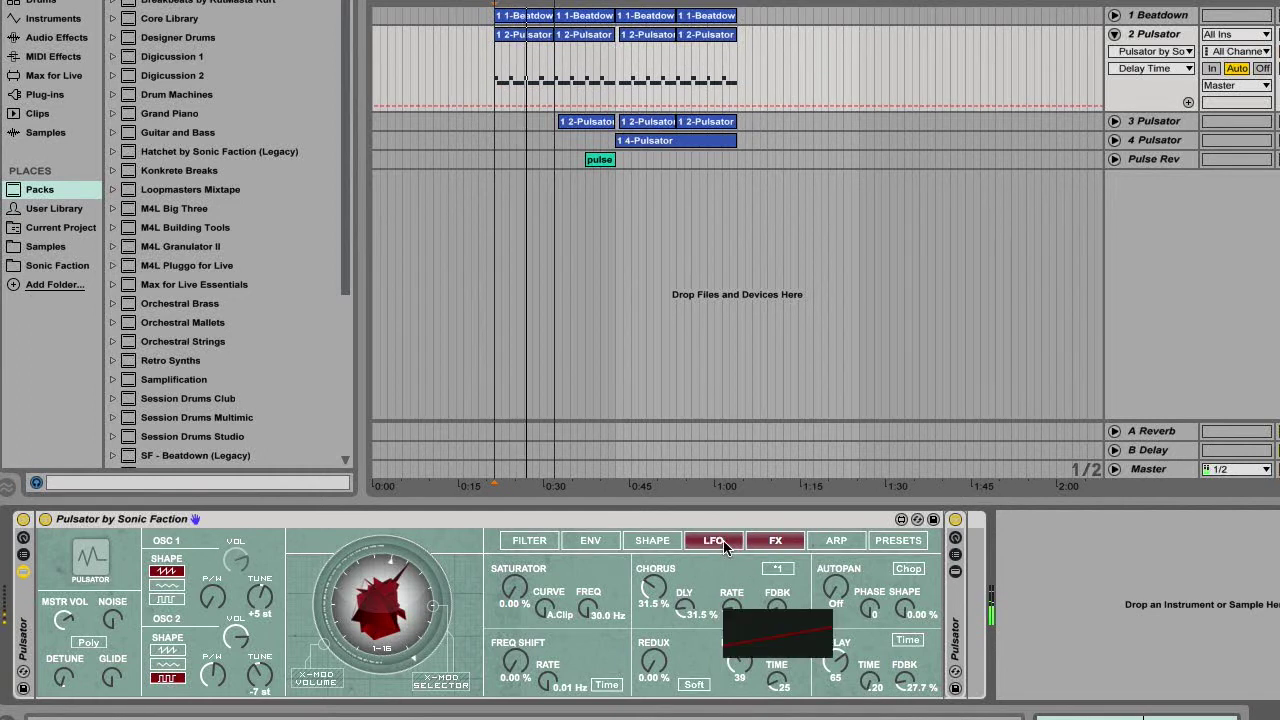
click(529, 547)
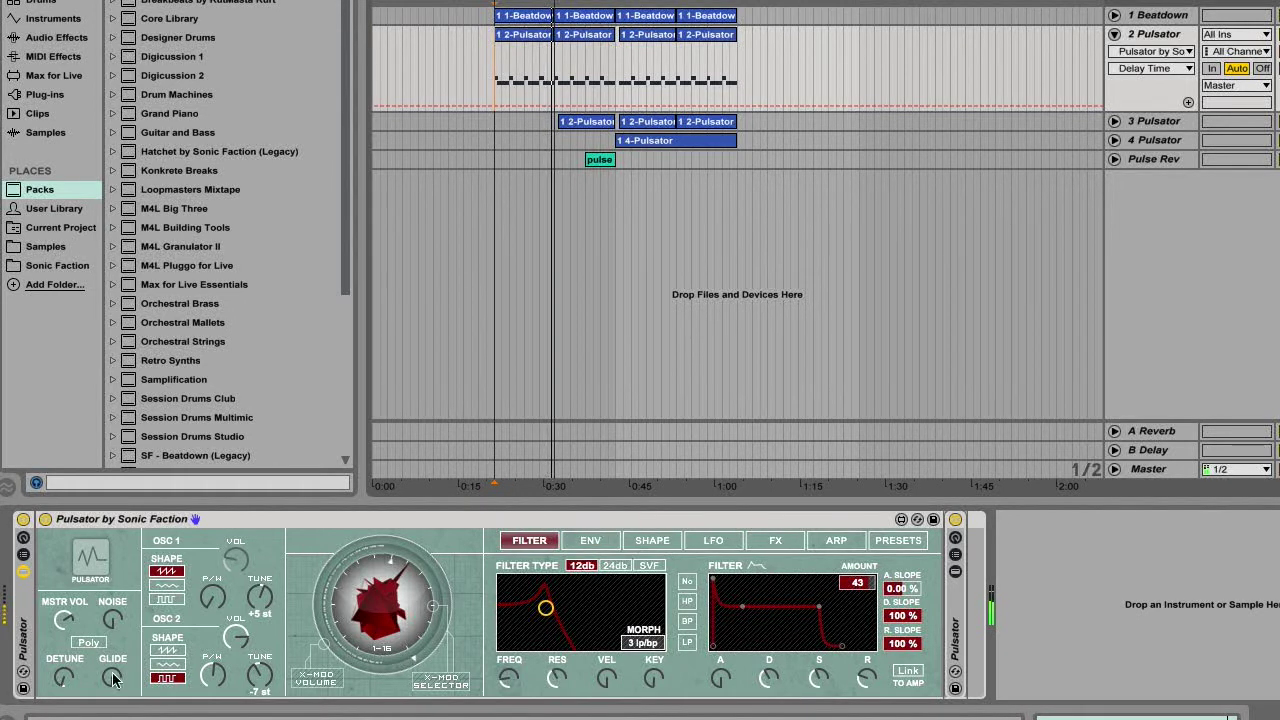
click(66, 621)
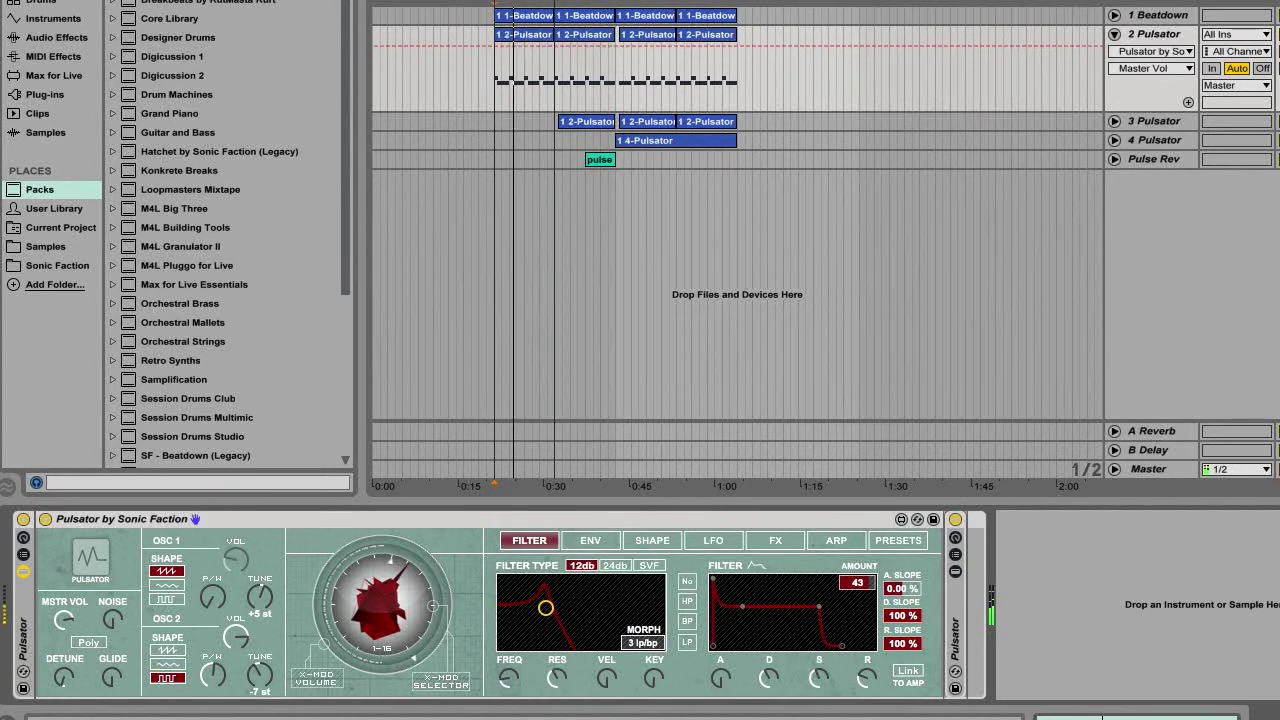
click(227, 643)
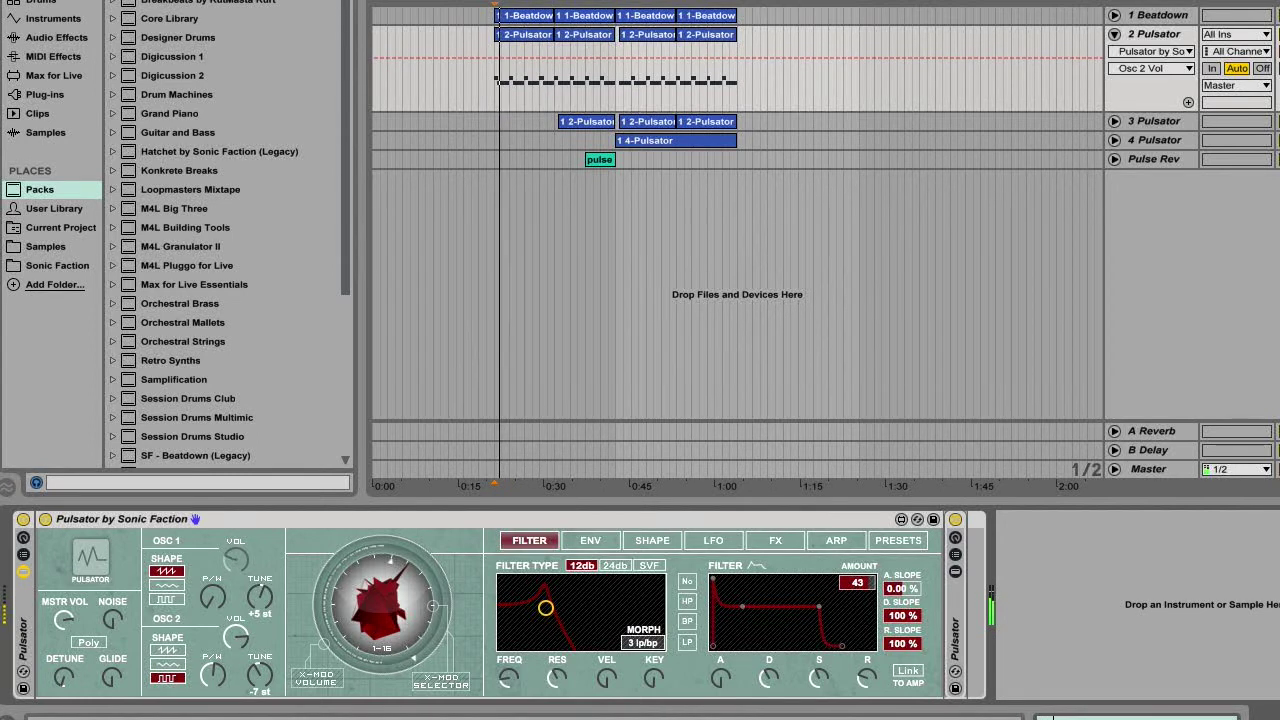
Step: Raise the Soft shaper's amount to a little under half, and fine-tune the amp envelope's decay
click(652, 541)
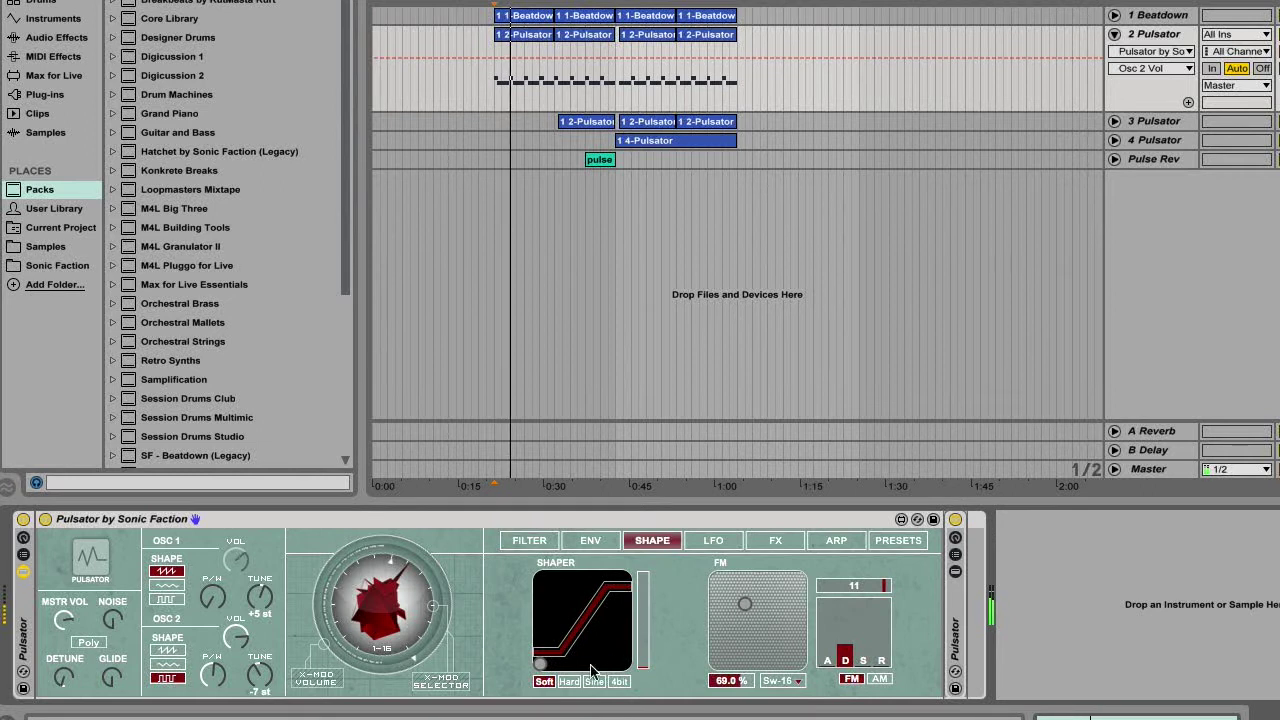
drag(645, 662, 645, 634)
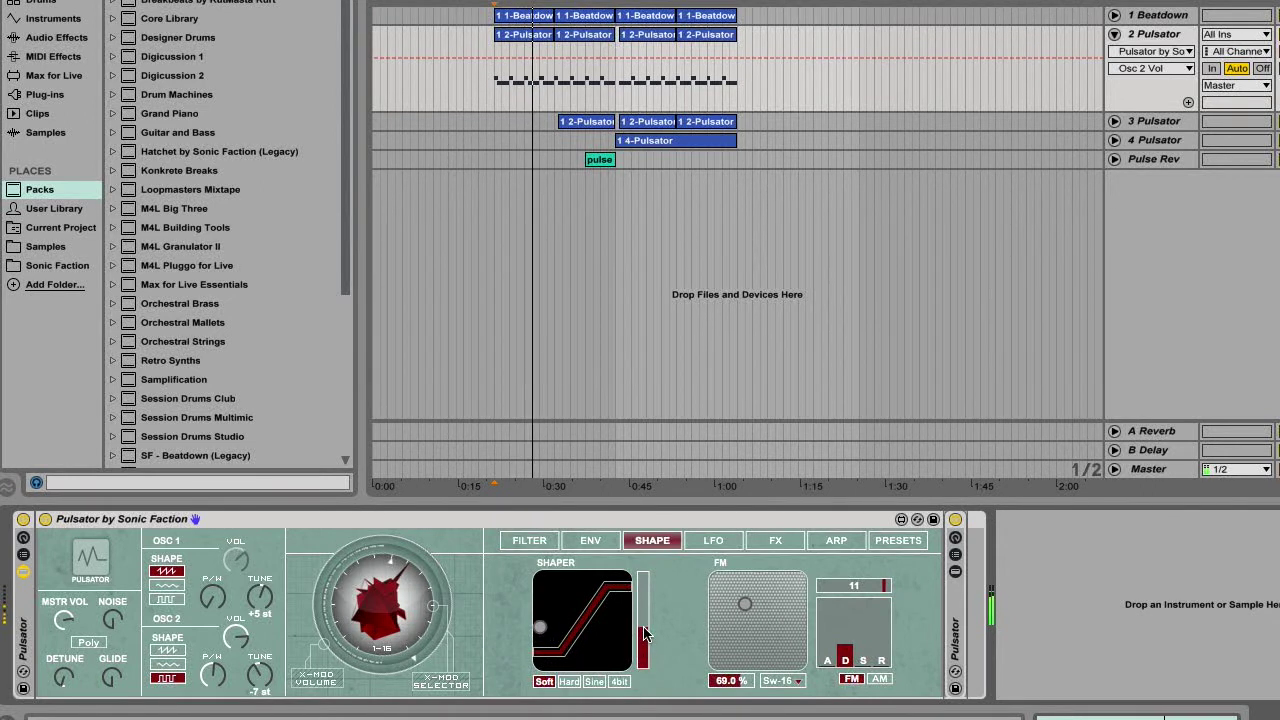
click(596, 540)
drag(560, 678, 563, 683)
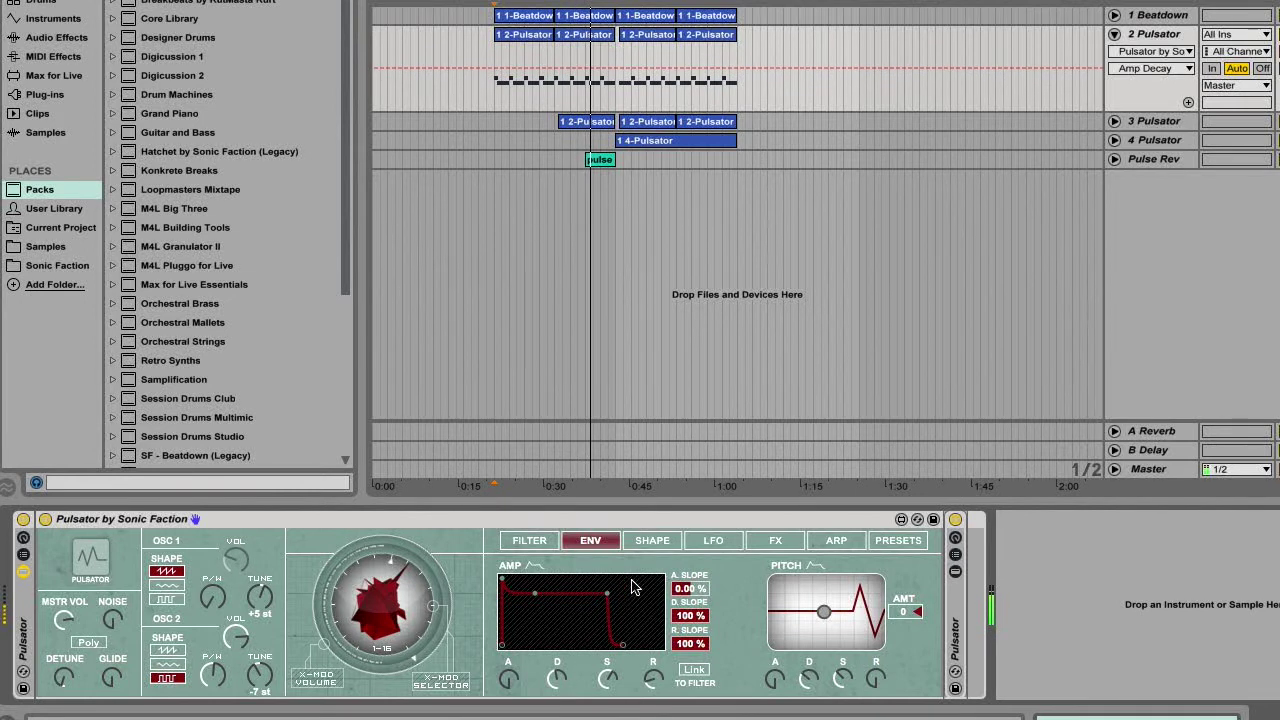
click(655, 545)
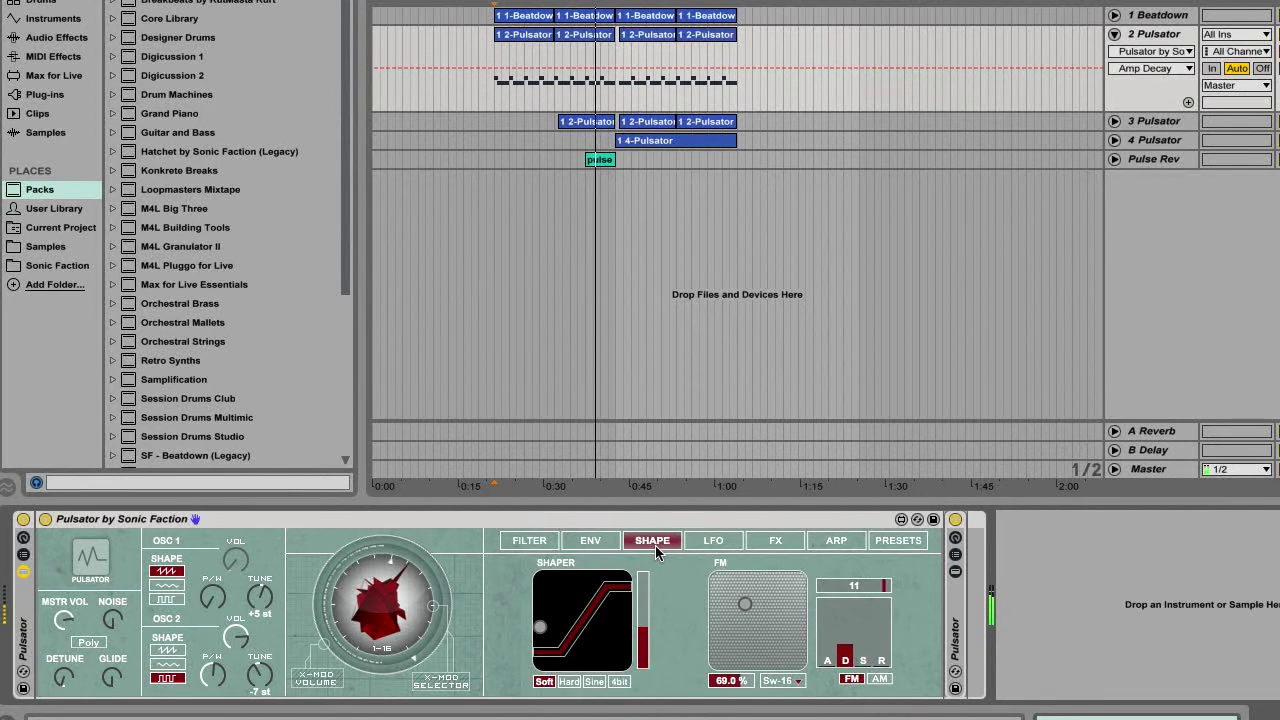
click(714, 544)
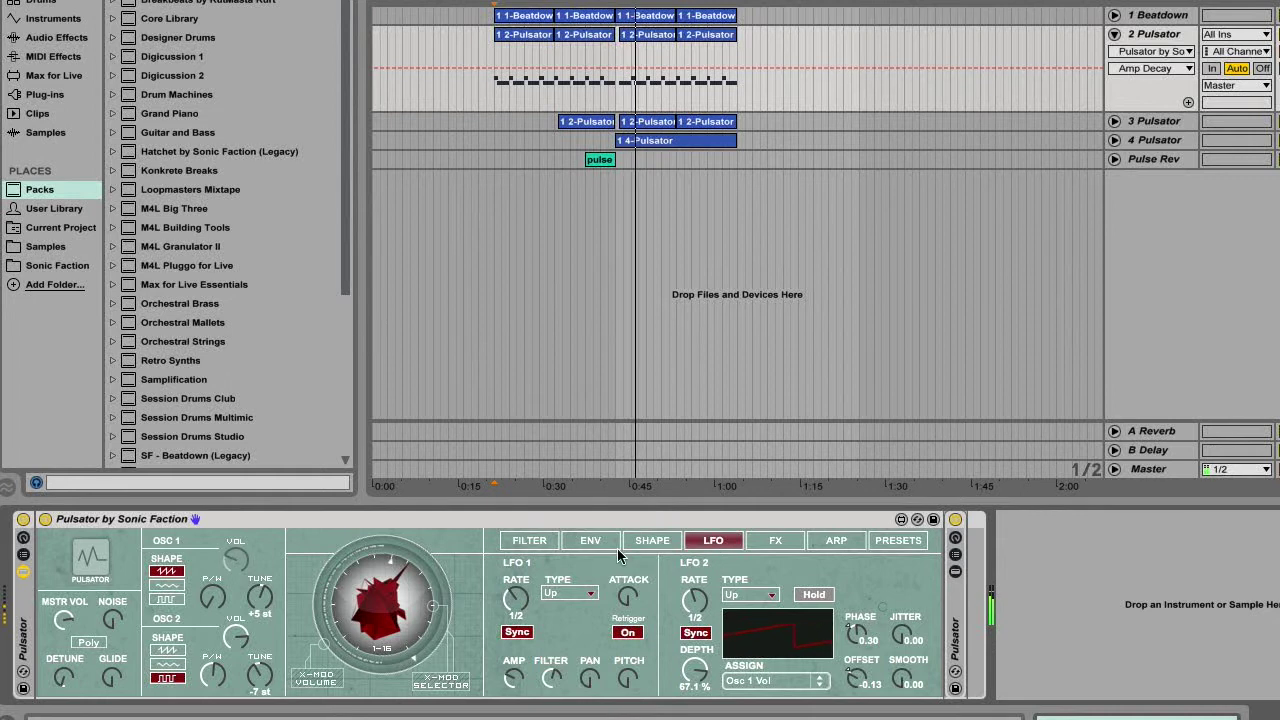
click(580, 545)
click(661, 545)
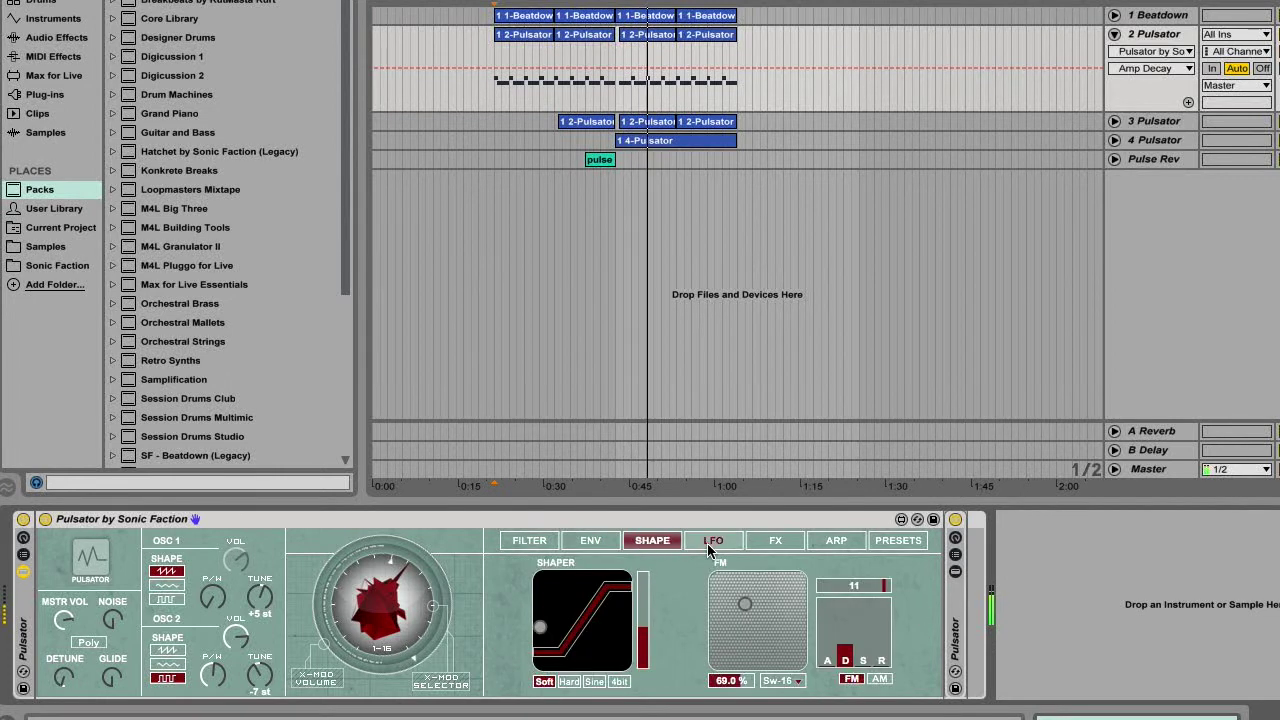
Step: Add bit reduction to the sound by setting the Redux effect to 18.1 %
click(770, 541)
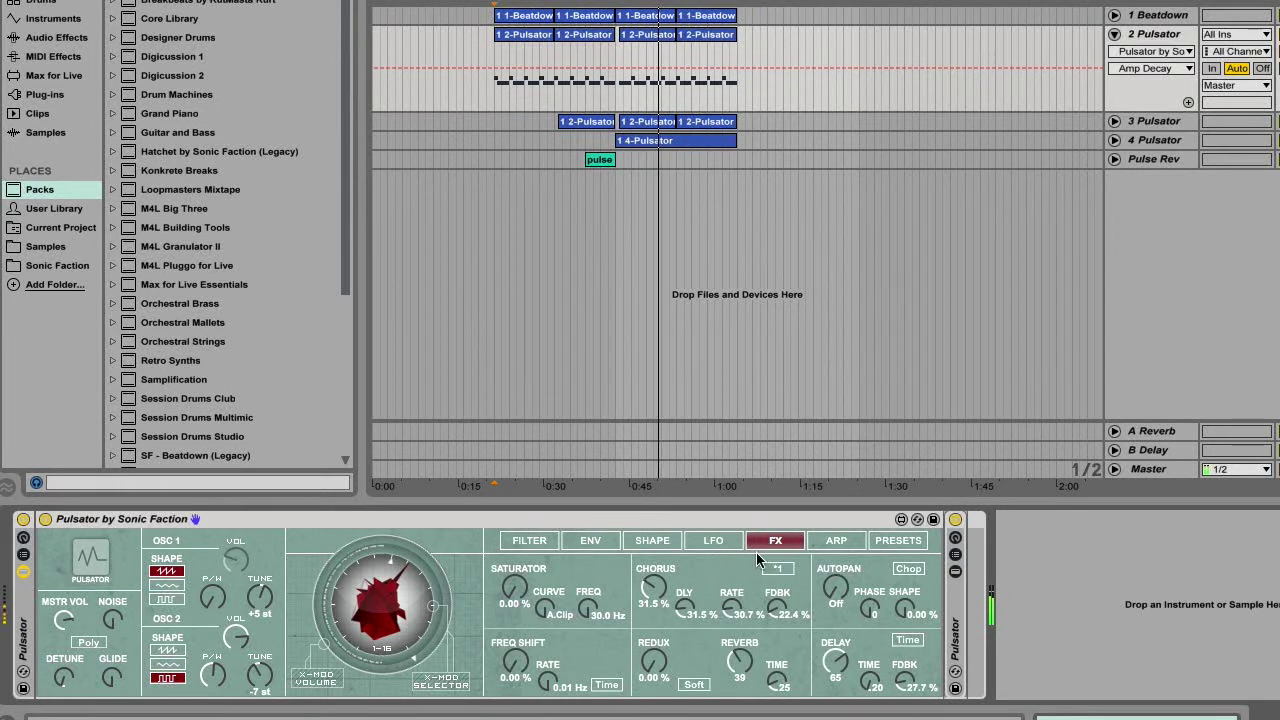
mouse_move(653, 661)
mouse_down()
mouse_move(653, 650)
mouse_move(653, 661)
mouse_up()
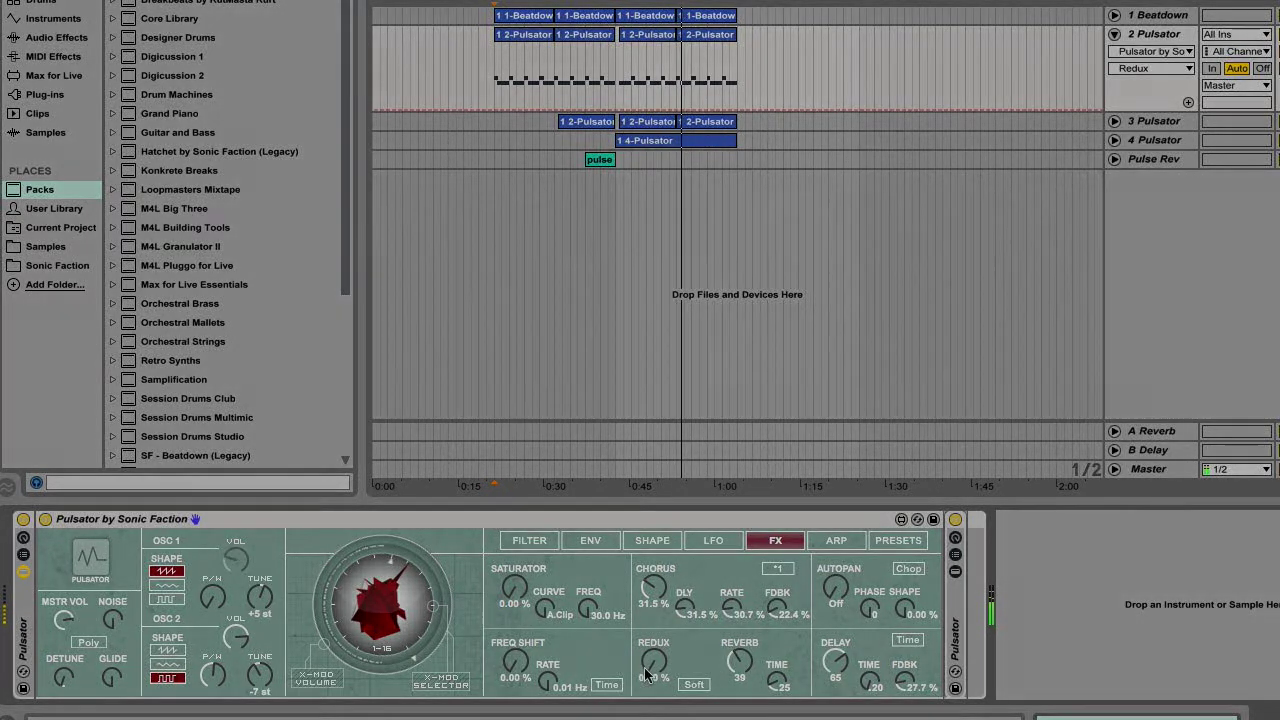
drag(653, 661, 653, 644)
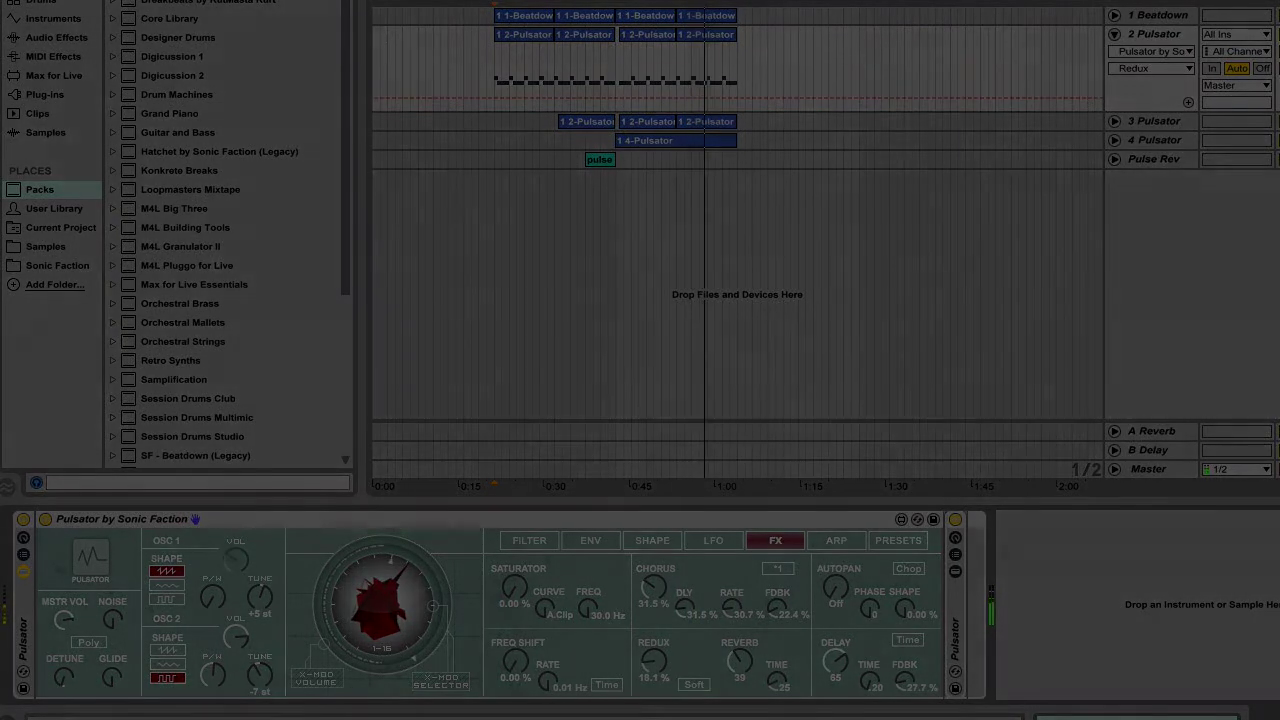